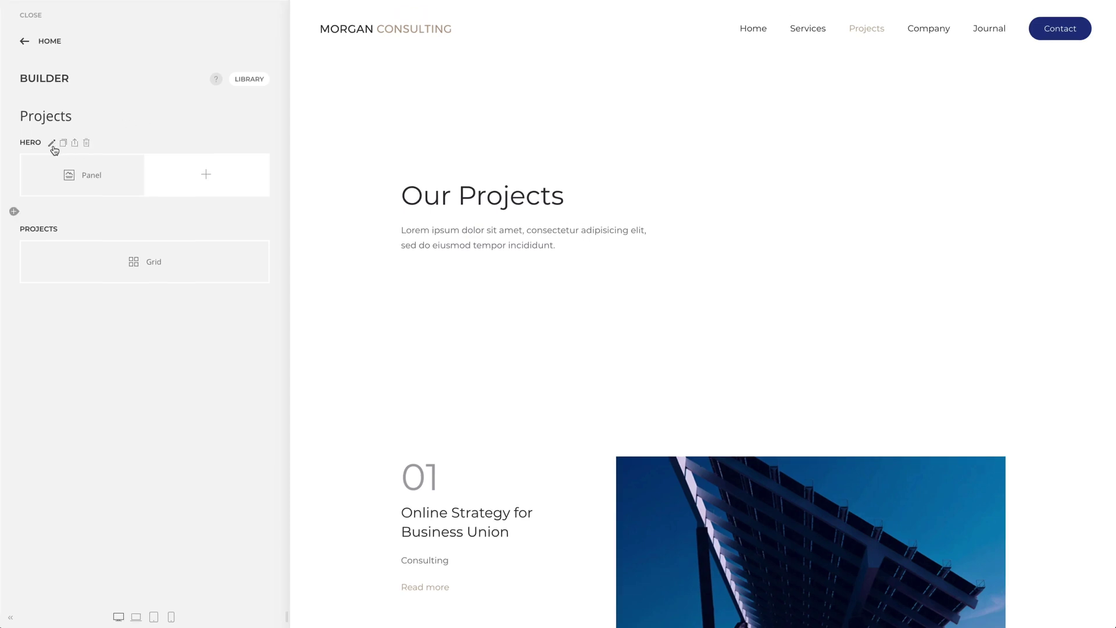
- Find home-hero.jpg with a 'home-h' search and set it as the hero section's background image
{"action": "left_click", "coordinate": [54, 149]}
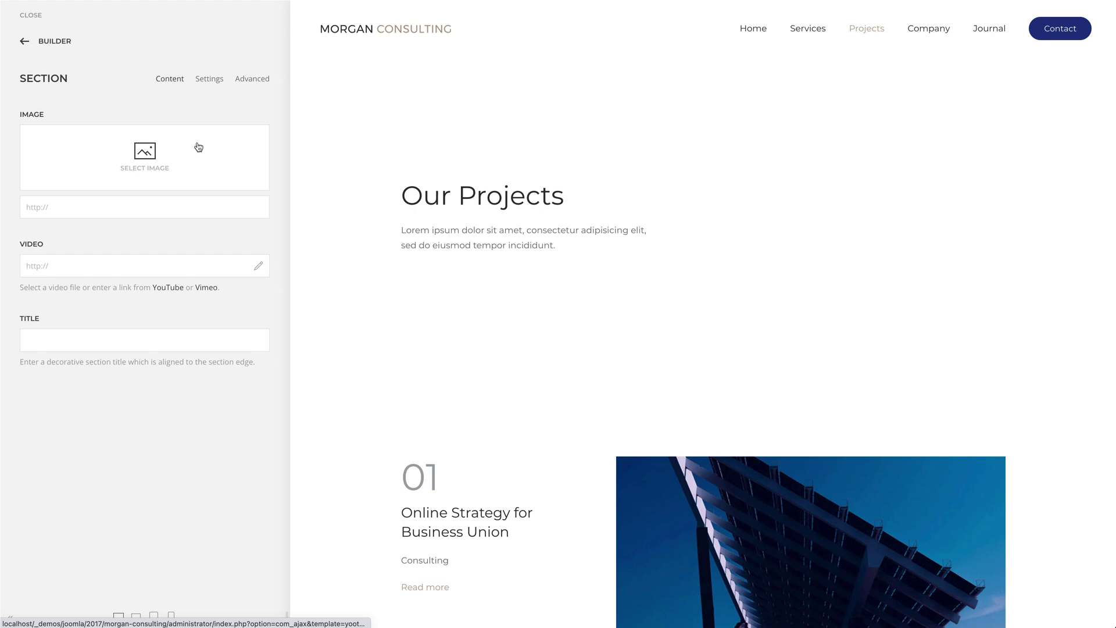
{"action": "left_click", "coordinate": [198, 147]}
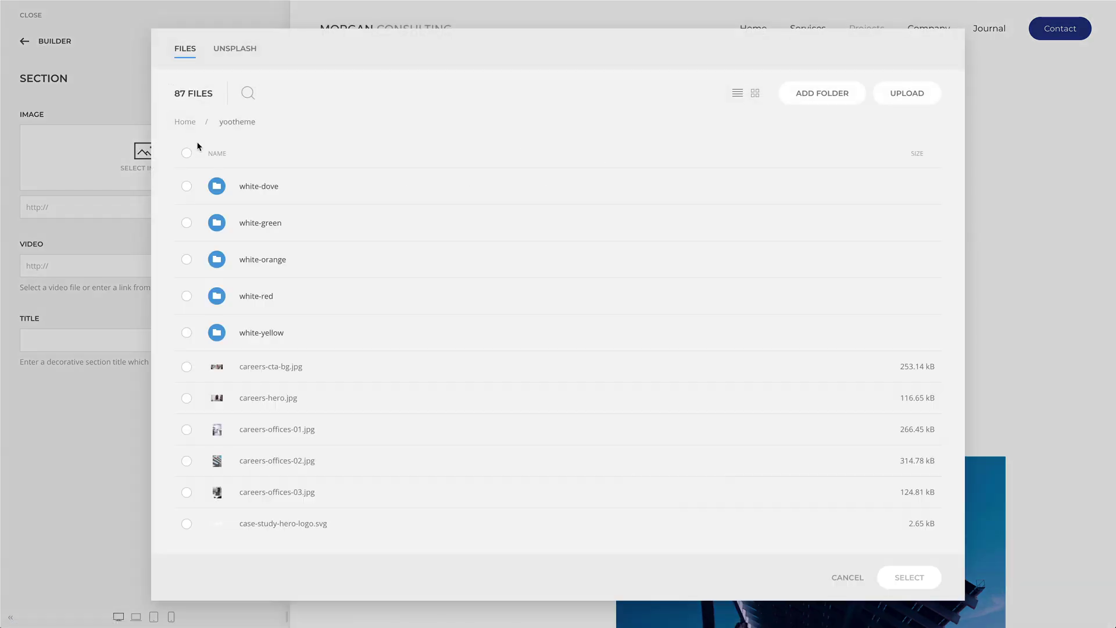
{"action": "left_click", "coordinate": [248, 93]}
{"action": "type", "text": "home-h"}
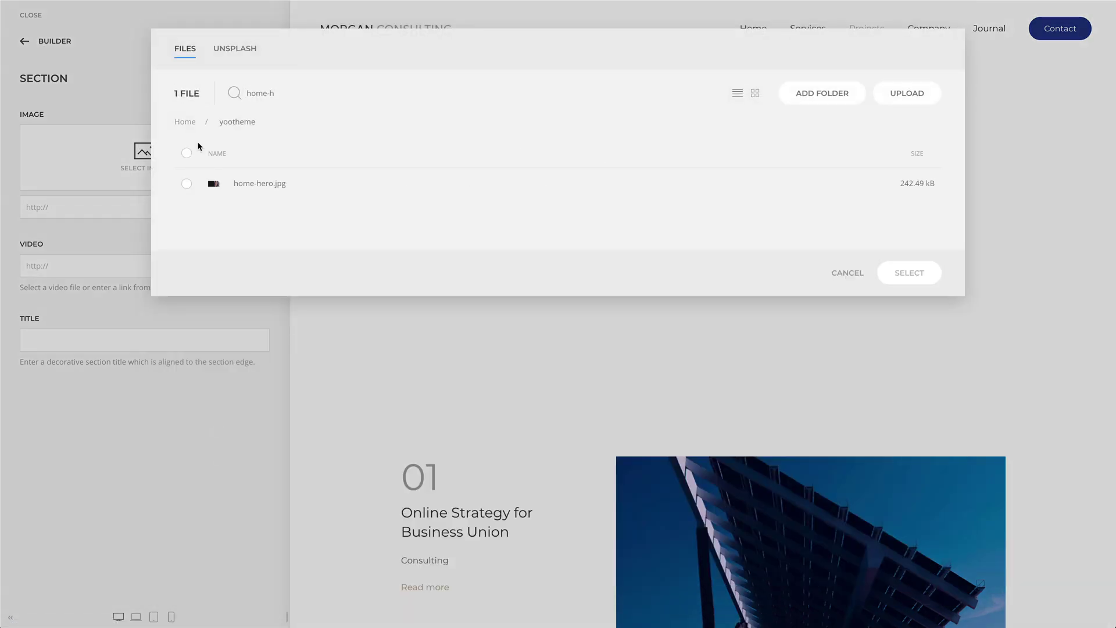
{"action": "left_click", "coordinate": [316, 177]}
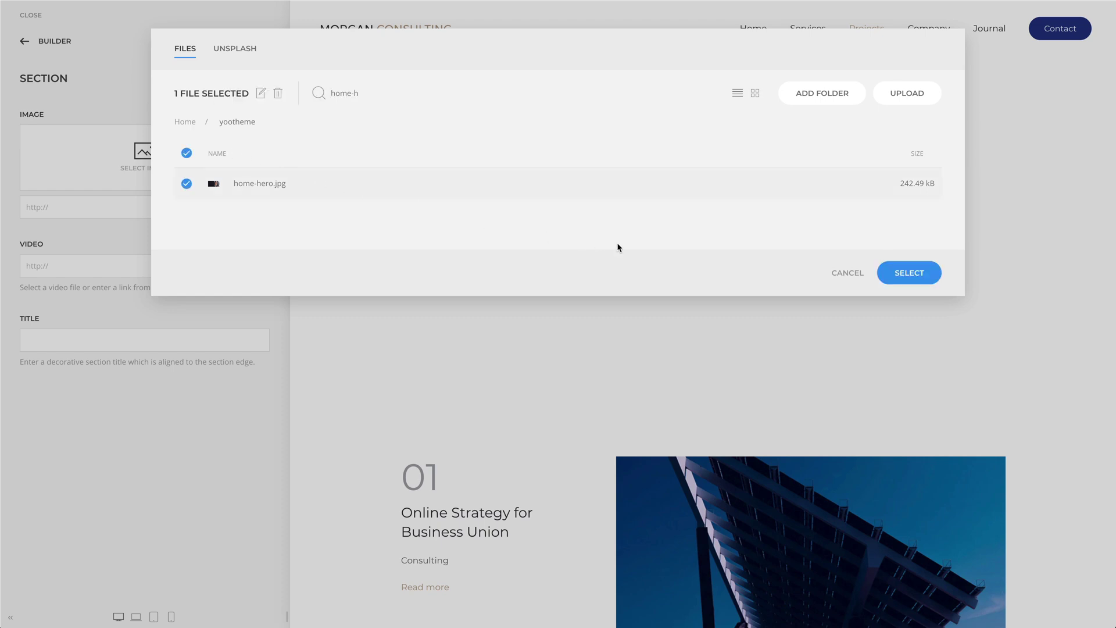
{"action": "left_click", "coordinate": [888, 271]}
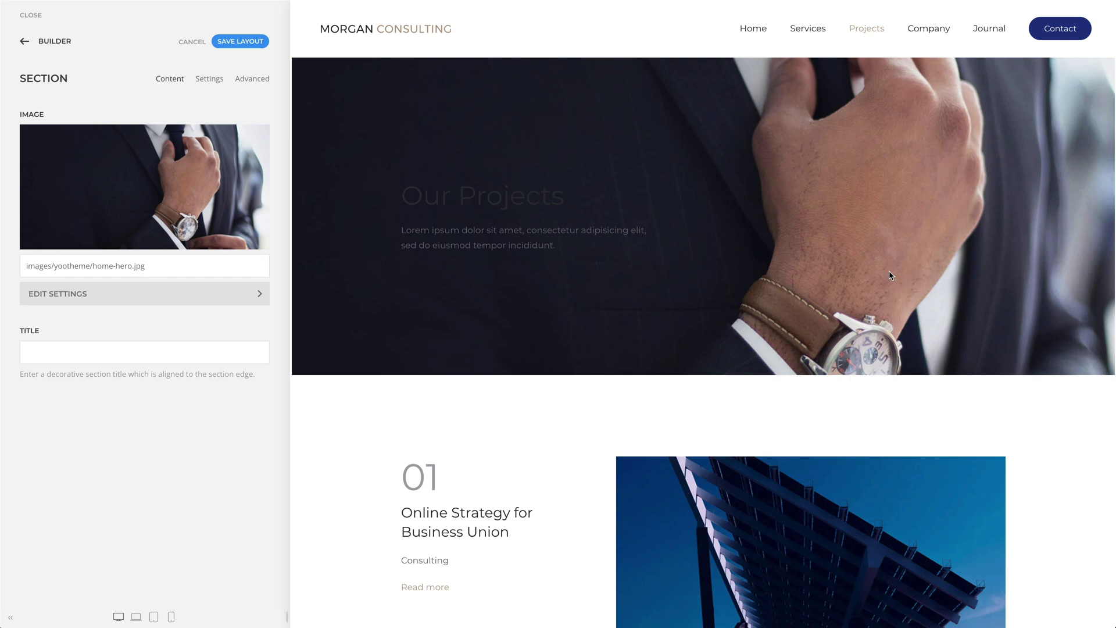
- Set the hero section's Text Color to Light and its Style to Secondary
{"action": "left_click", "coordinate": [220, 82]}
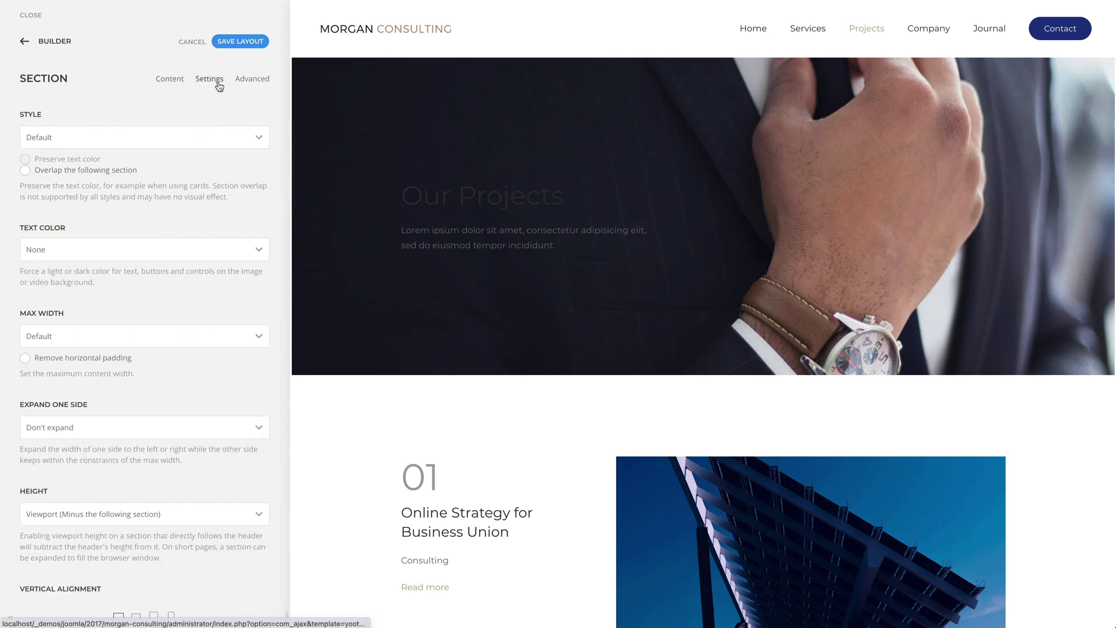
{"action": "left_click", "coordinate": [224, 248]}
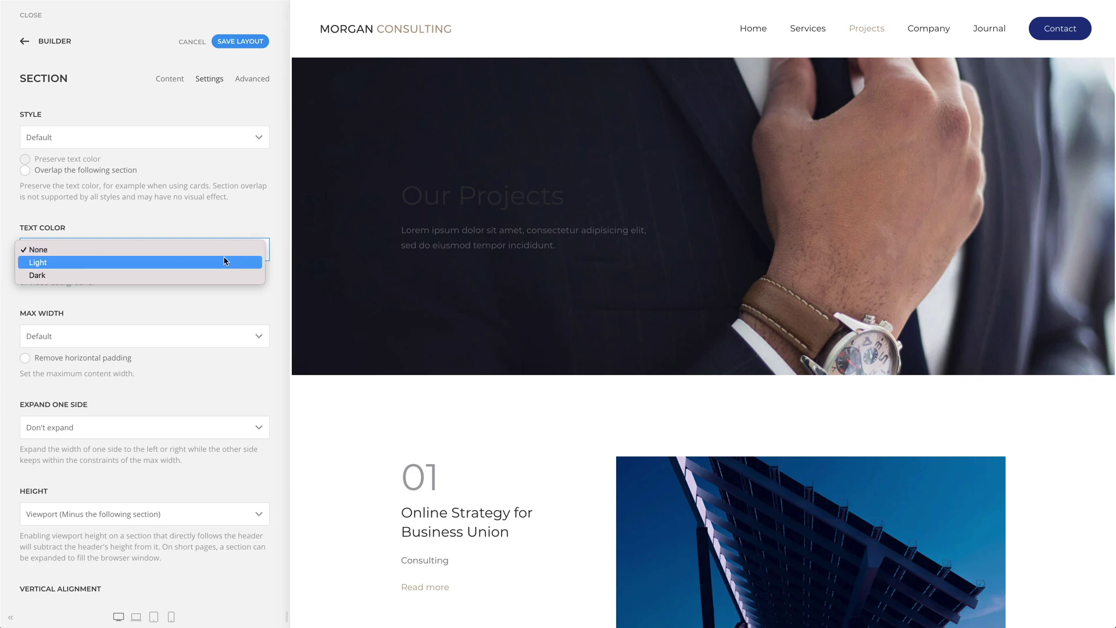
{"action": "left_click", "coordinate": [225, 261]}
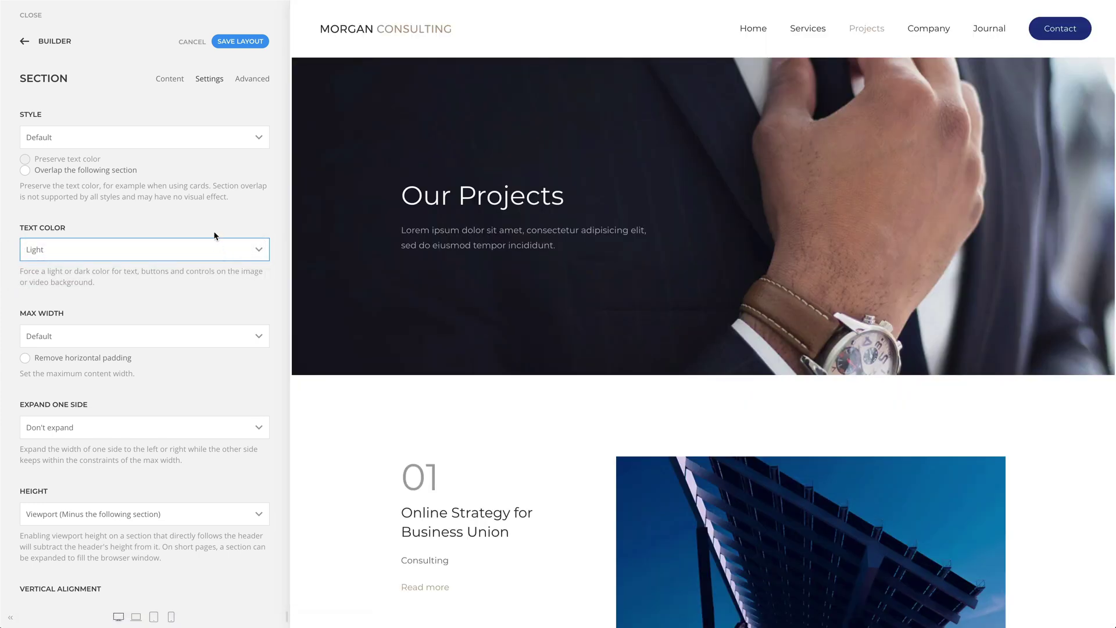
{"action": "left_click", "coordinate": [203, 137]}
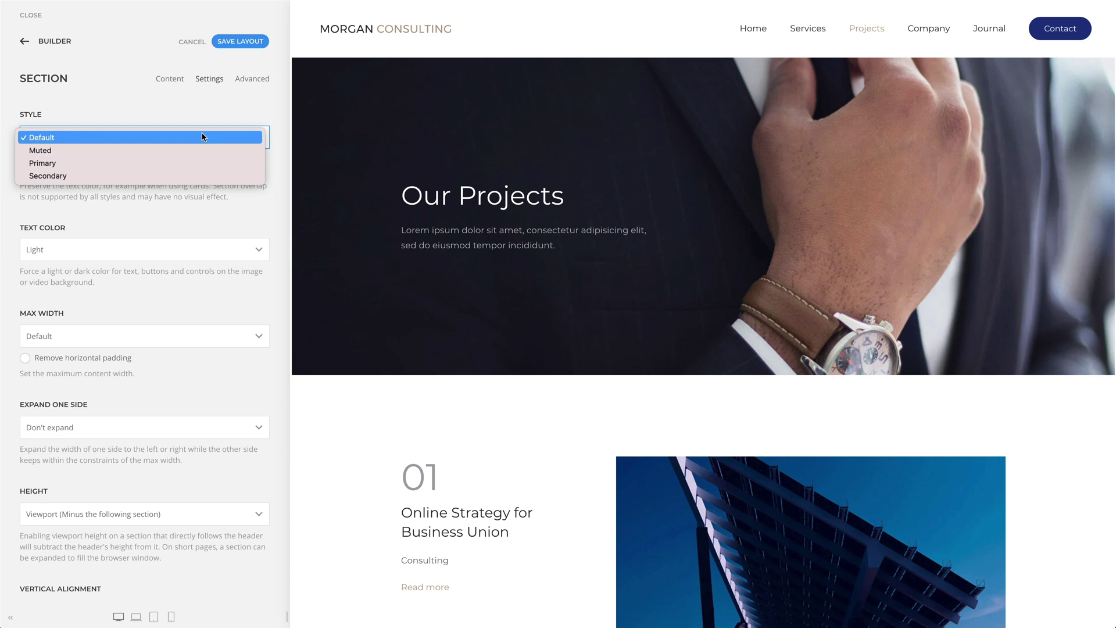
{"action": "left_click", "coordinate": [204, 175]}
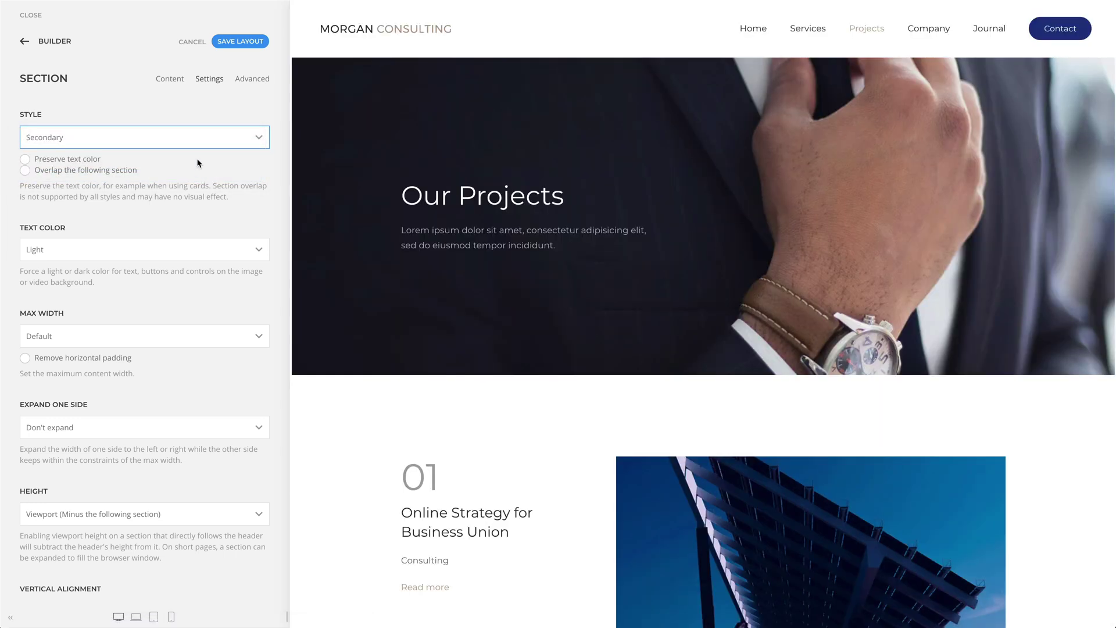
{"action": "left_click", "coordinate": [170, 80]}
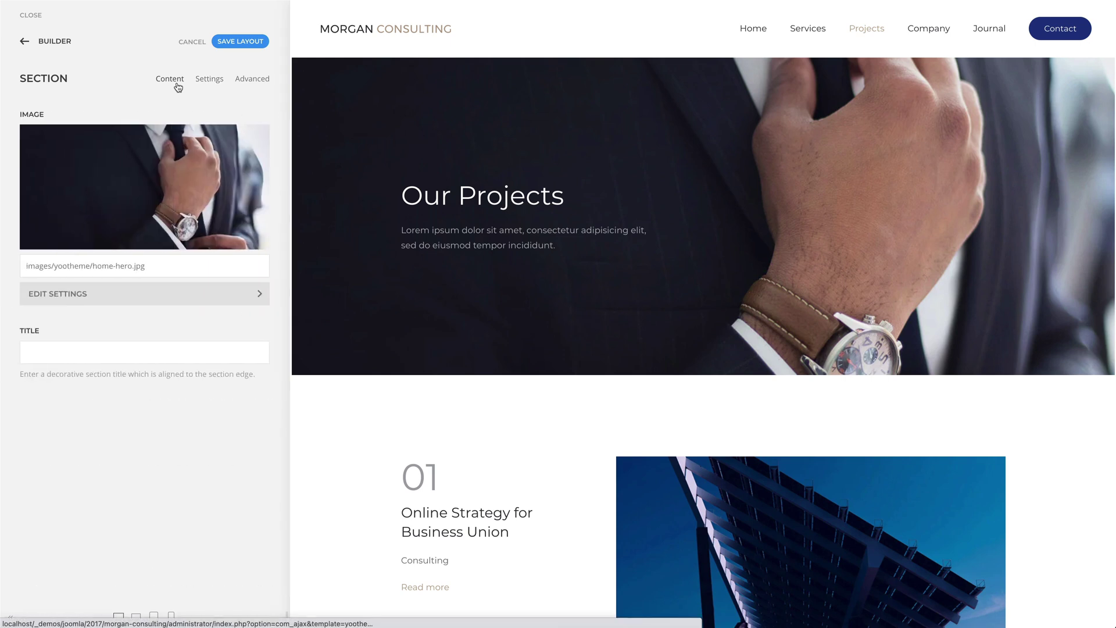
- Give the hero background image a width of 1350 and a height of 450
{"action": "left_click", "coordinate": [178, 295]}
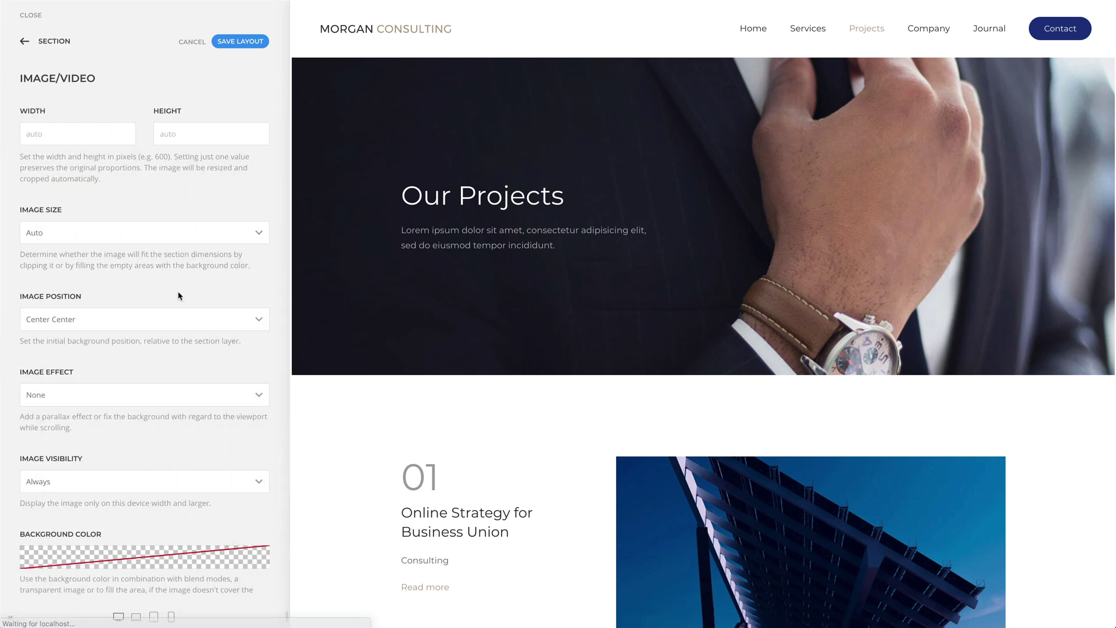
{"action": "left_click", "coordinate": [110, 133]}
{"action": "type", "text": "1350"}
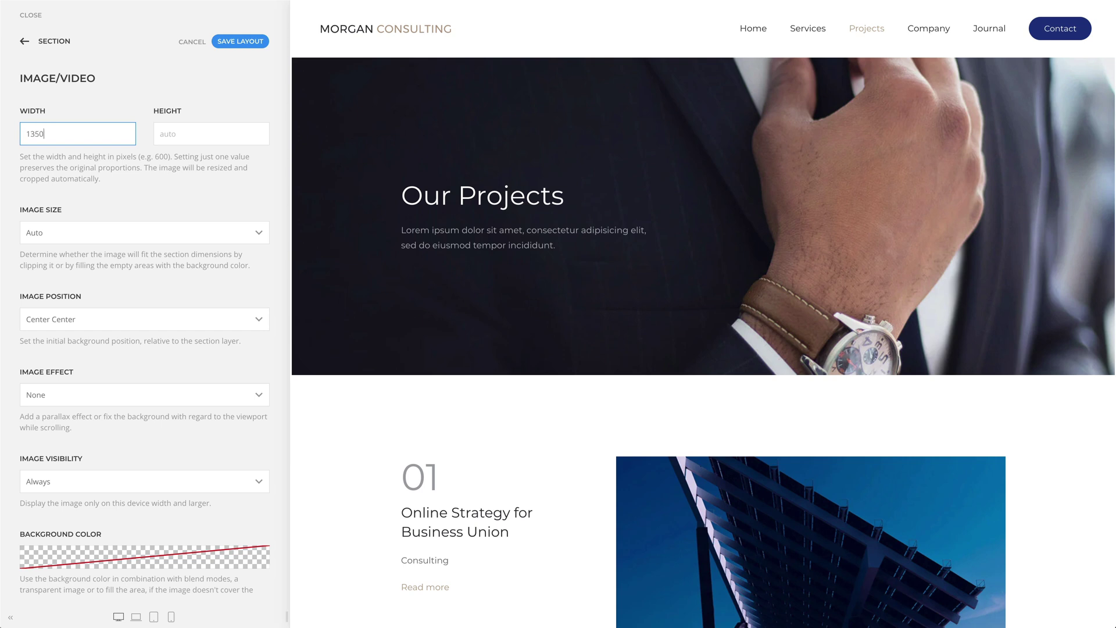
{"action": "left_click", "coordinate": [212, 134]}
{"action": "type", "text": "450"}
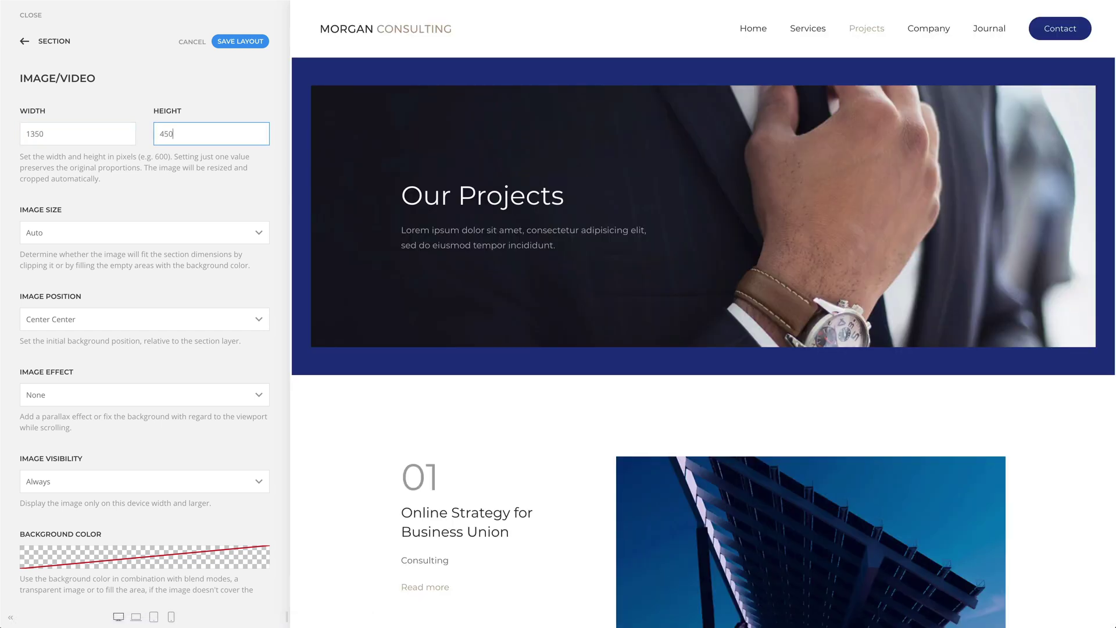
- Try Cover and Contain for the image size, then leave it at Auto
{"action": "left_click", "coordinate": [110, 231]}
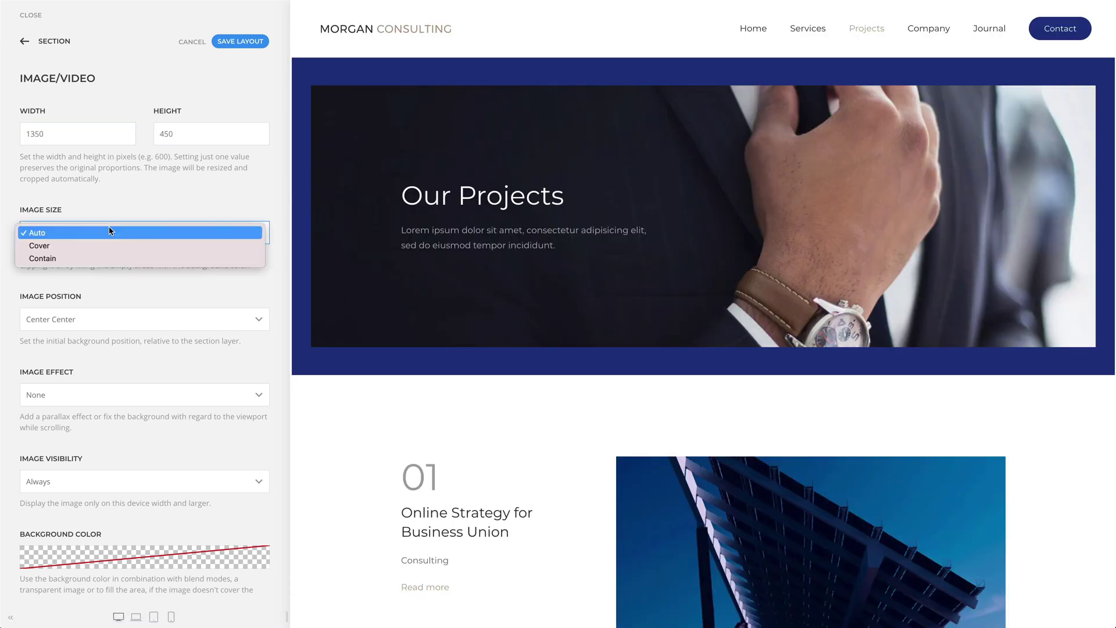
{"action": "left_click", "coordinate": [111, 245]}
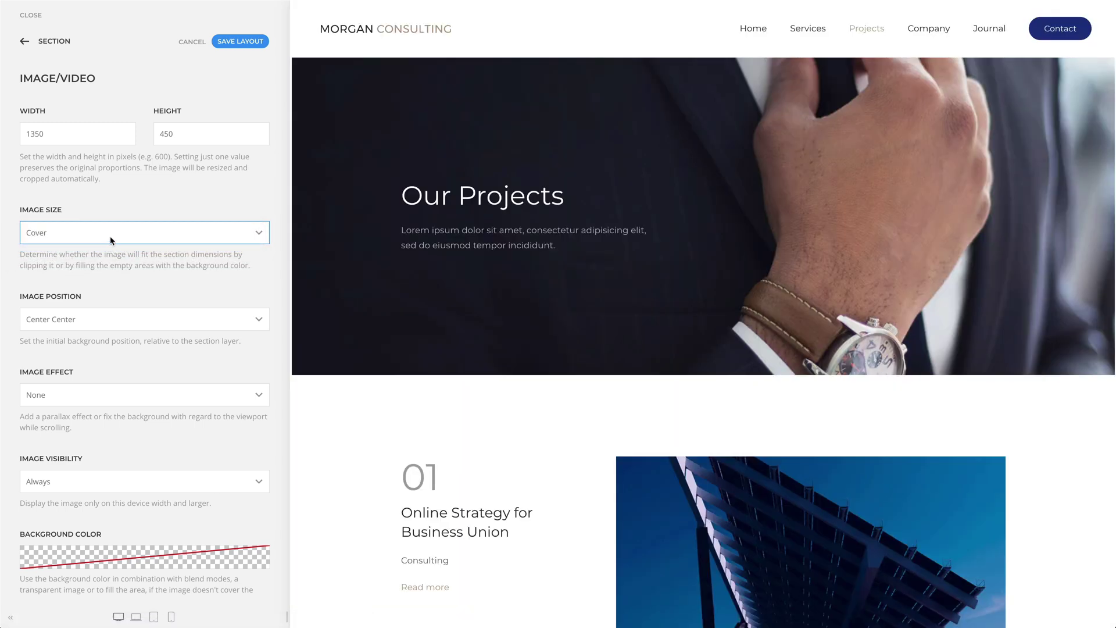
{"action": "left_click", "coordinate": [110, 236]}
{"action": "left_click", "coordinate": [110, 244]}
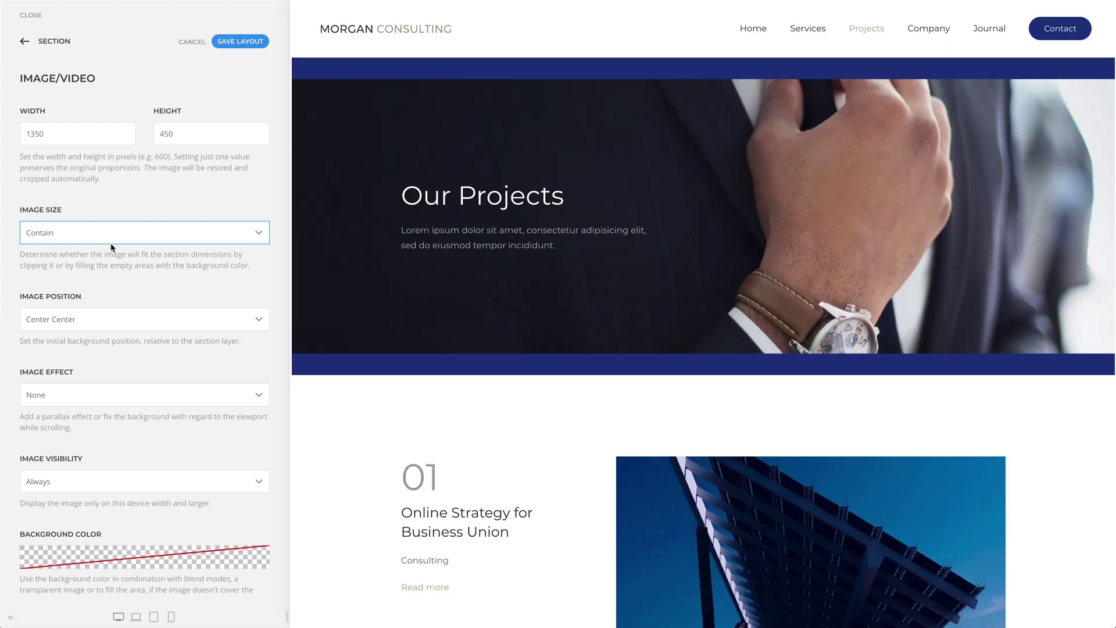
{"action": "left_click", "coordinate": [110, 237]}
{"action": "left_click", "coordinate": [109, 203]}
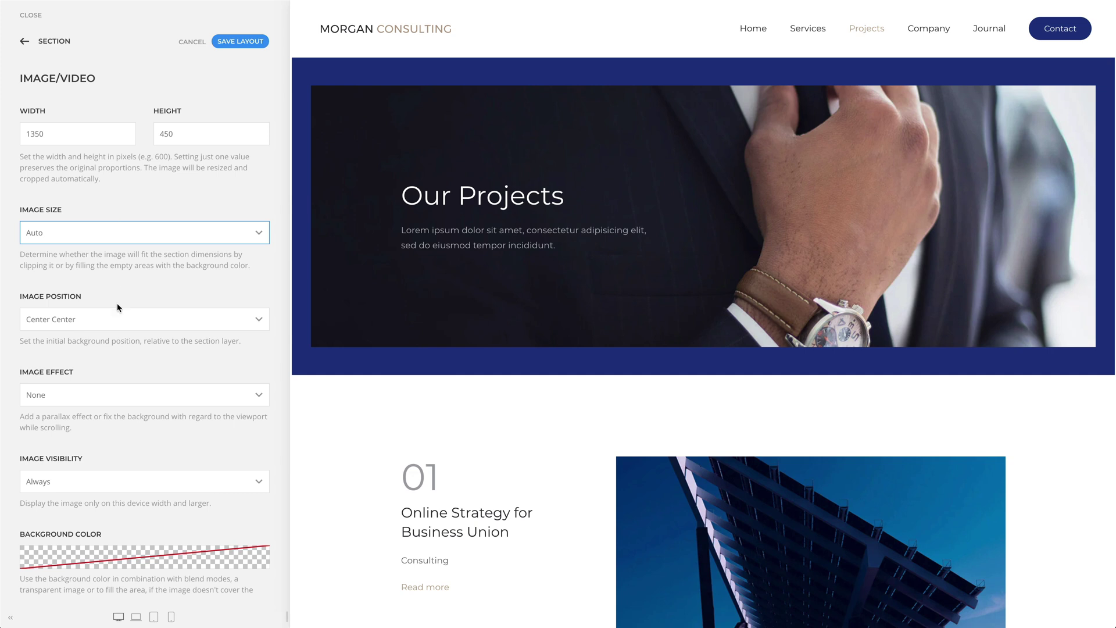
- Set the image position to Top Center, after briefly trying Top Left
{"action": "left_click", "coordinate": [120, 317]}
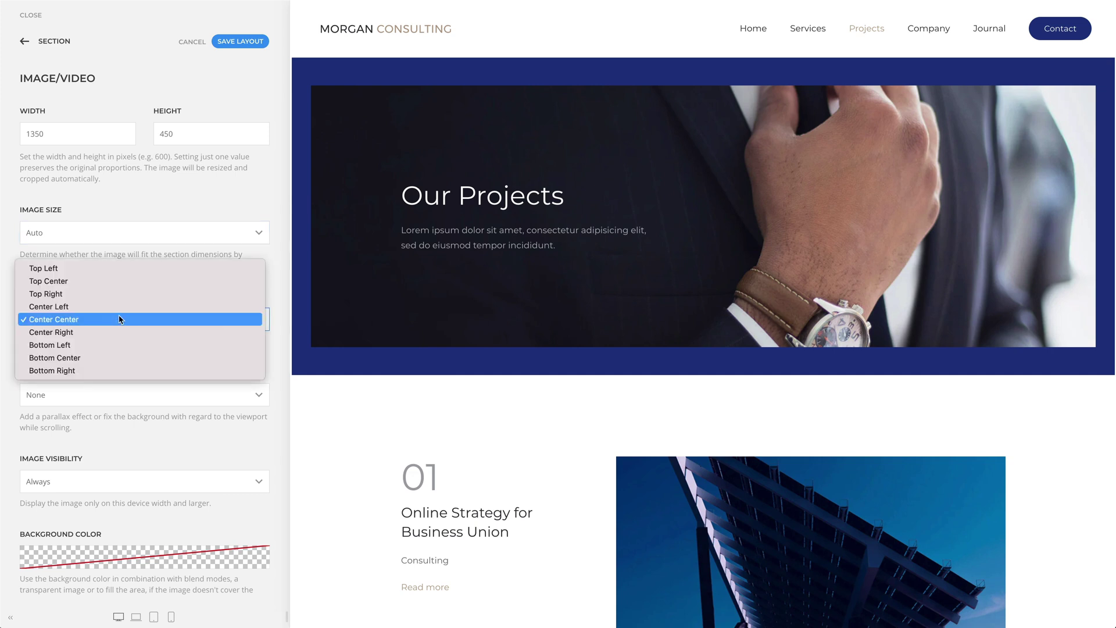
{"action": "left_click", "coordinate": [119, 268]}
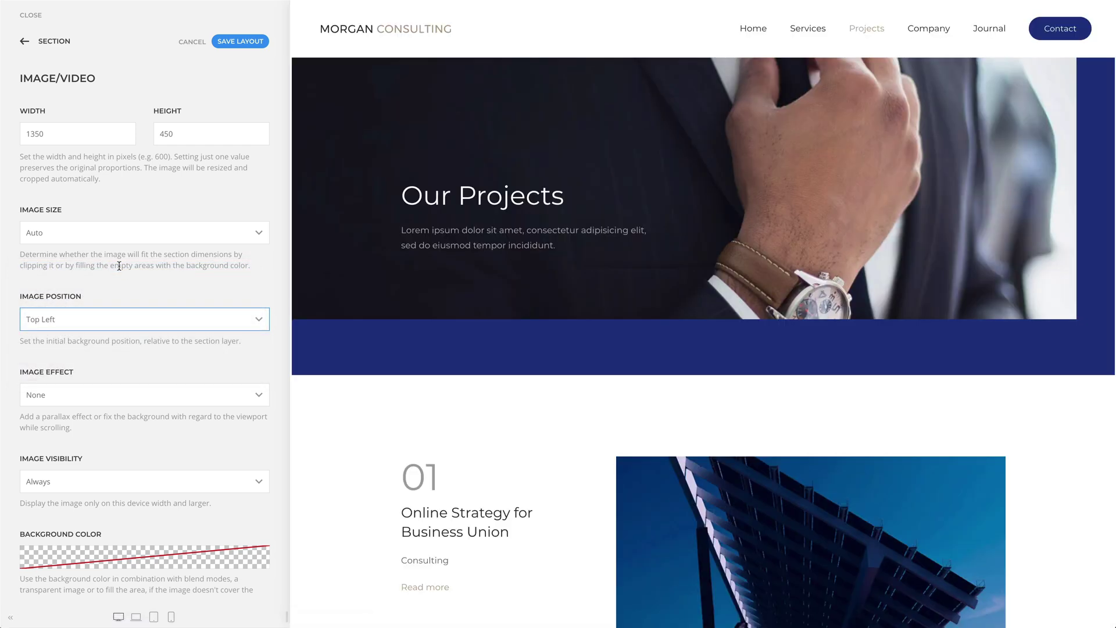
{"action": "left_click", "coordinate": [125, 313]}
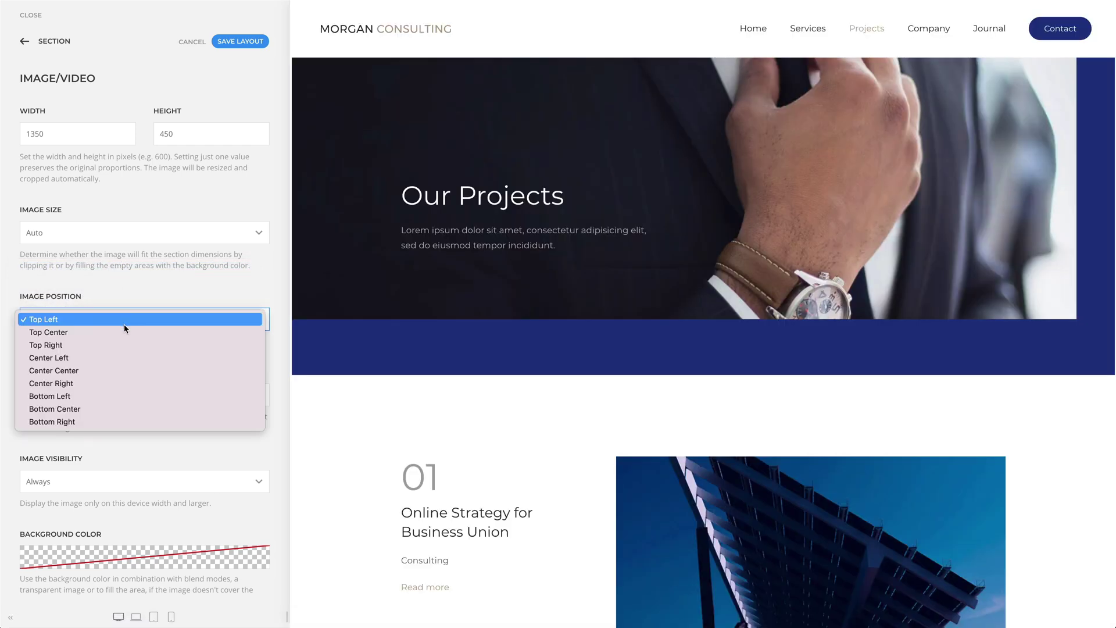
{"action": "left_click", "coordinate": [125, 332]}
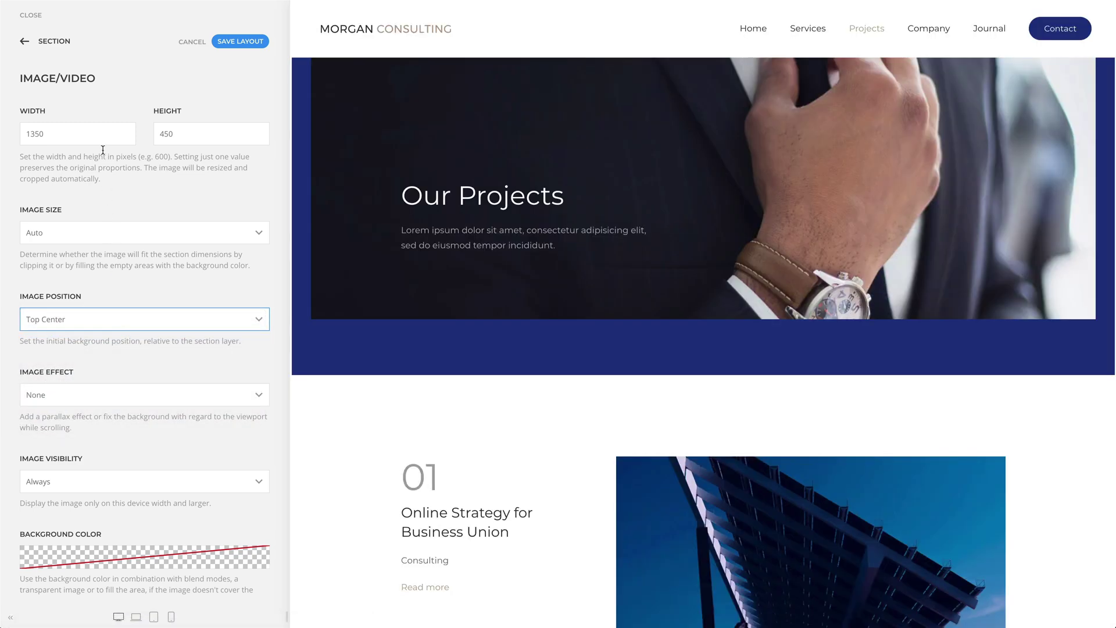
- Clear the image width and height so both return to auto
{"action": "double_click", "coordinate": [93, 138]}
{"action": "key", "text": "BackSpace"}
{"action": "key", "text": "Tab"}
{"action": "key", "text": "BackSpace"}
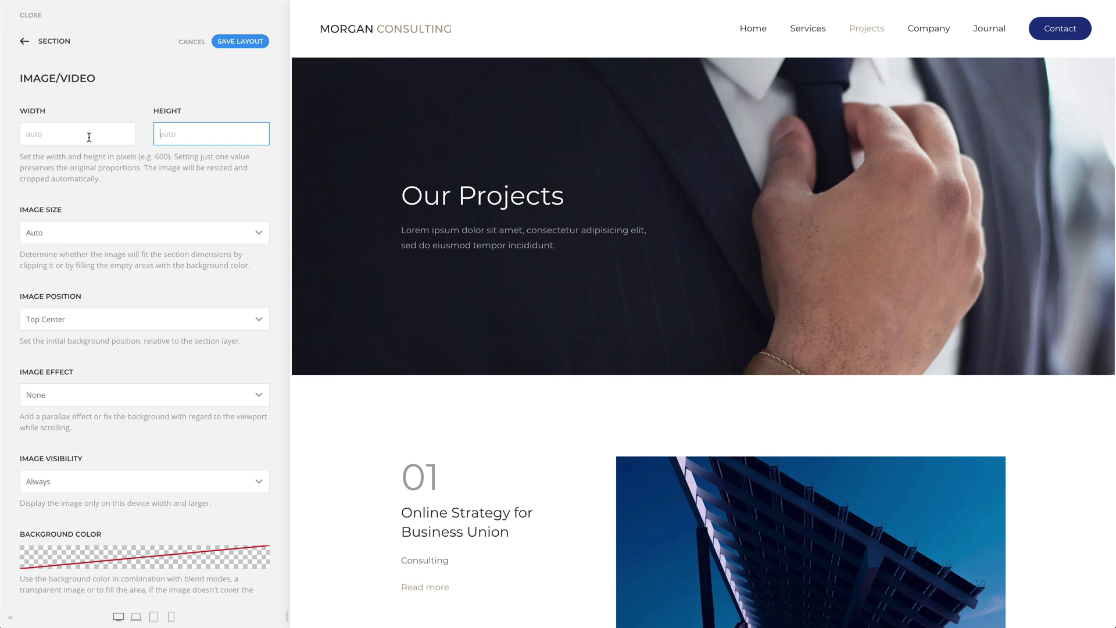
- Give the hero background image a Parallax effect and scroll the preview to check it
{"action": "left_click", "coordinate": [125, 394]}
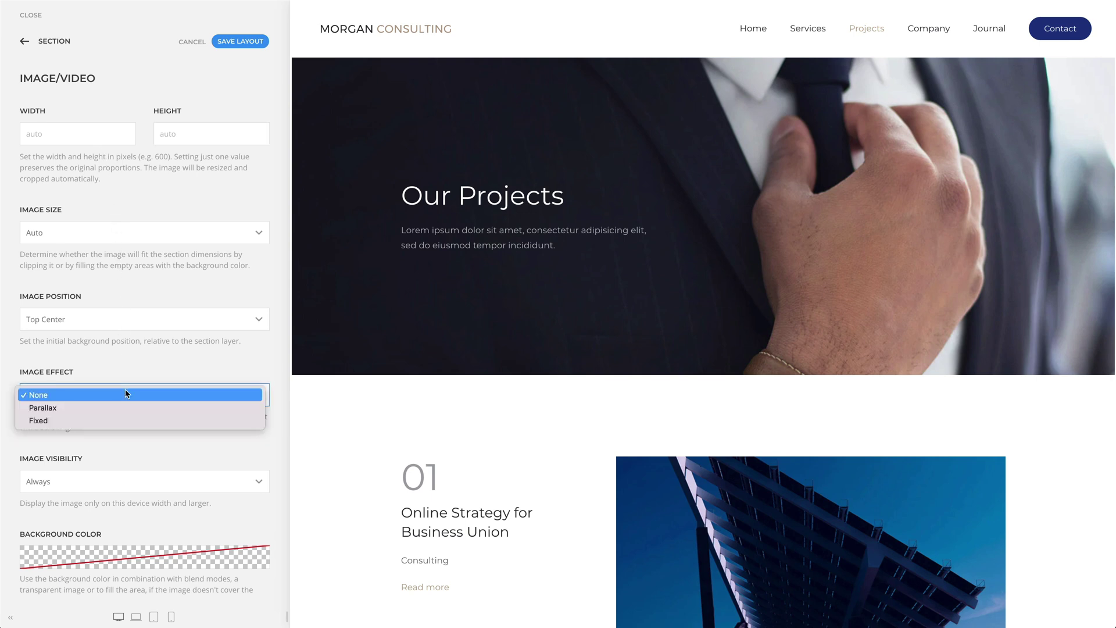
{"action": "left_click", "coordinate": [129, 408]}
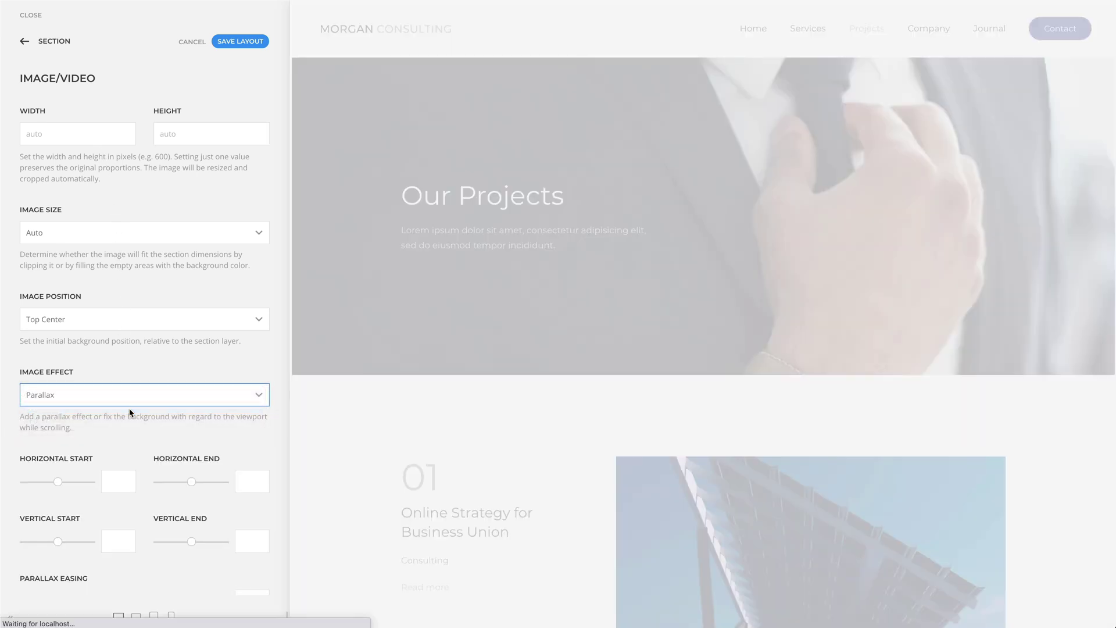
{"action": "scroll", "coordinate": [129, 451], "scroll_direction": "down", "scroll_amount": 2}
{"action": "scroll", "coordinate": [129, 452], "scroll_direction": "down", "scroll_amount": 3}
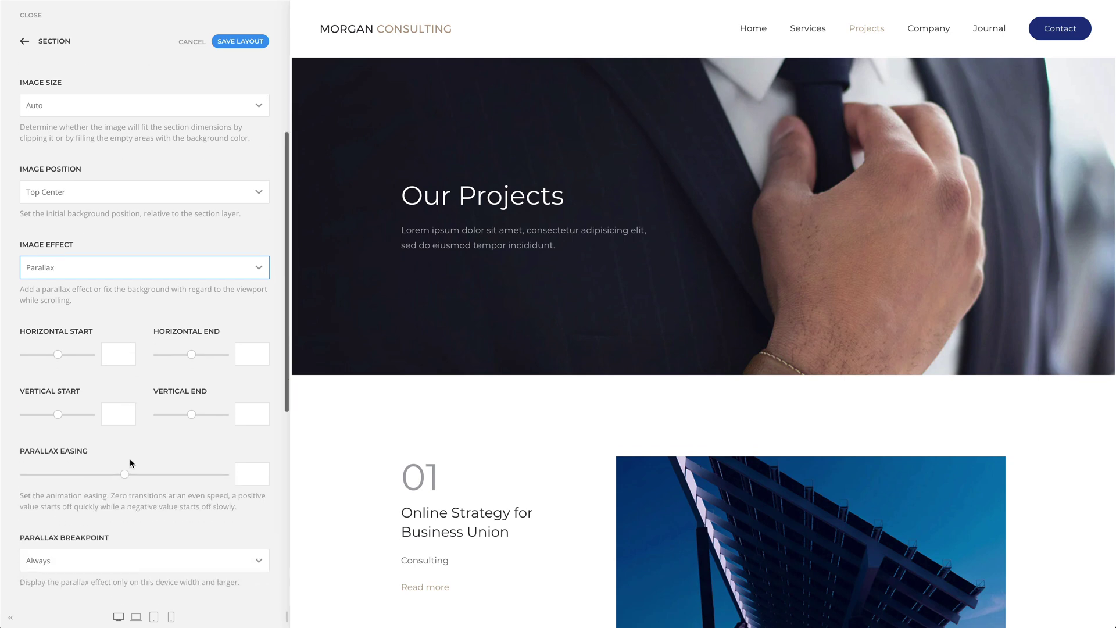
{"action": "left_click_drag", "start_coordinate": [191, 414], "coordinate": [185, 417]}
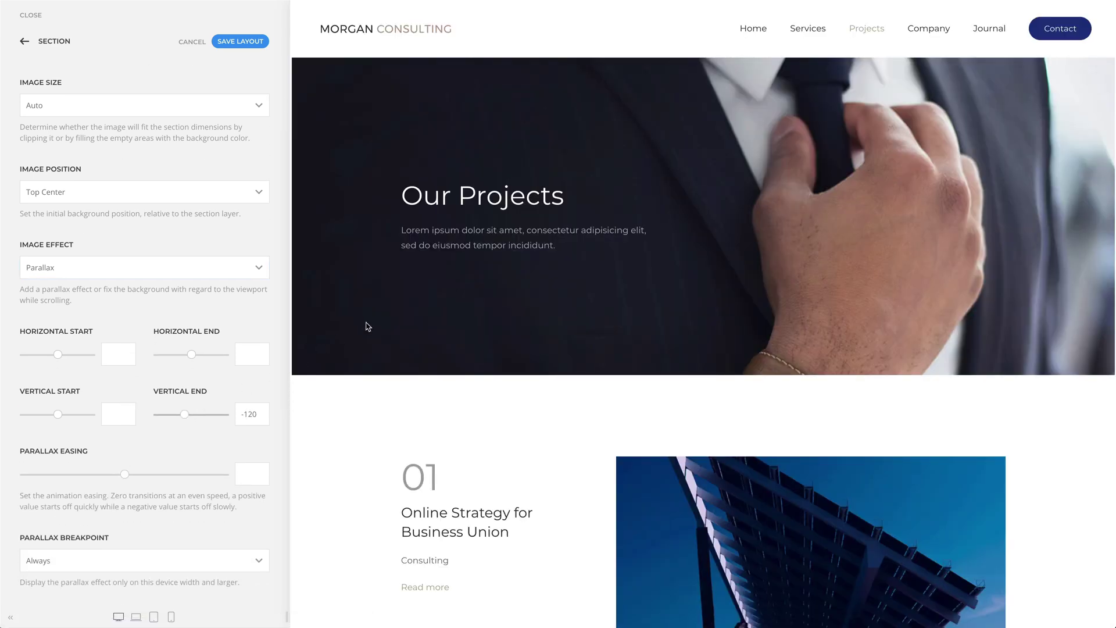
{"action": "scroll", "coordinate": [367, 323], "scroll_direction": "down", "scroll_amount": 3}
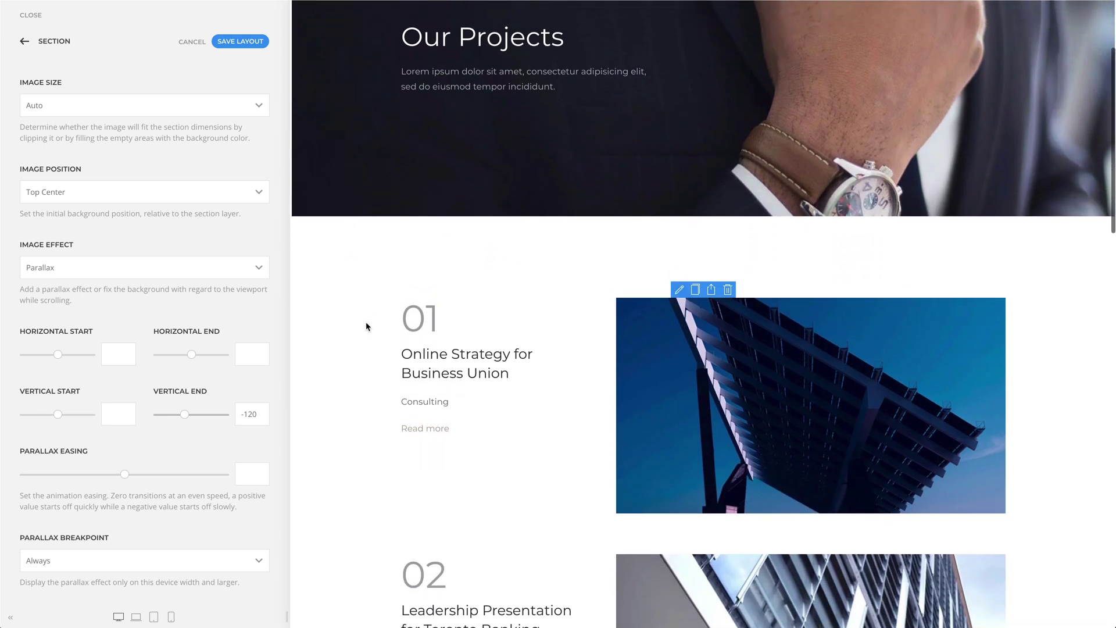
{"action": "scroll", "coordinate": [367, 324], "scroll_direction": "up", "scroll_amount": 3}
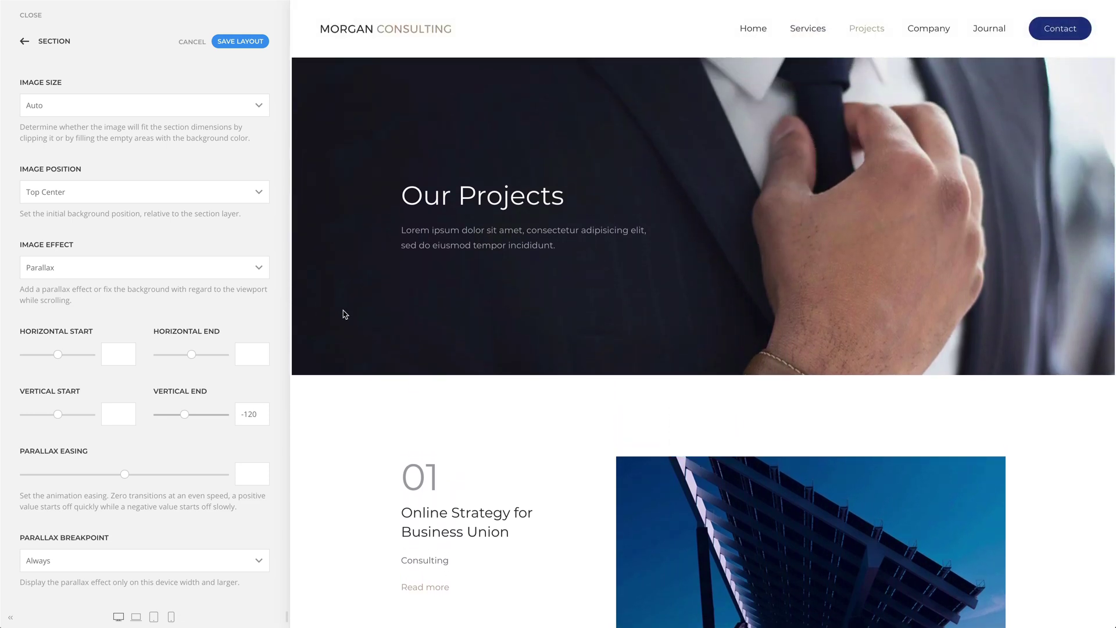
- Switch the image effect to Fixed and scroll the preview to compare
{"action": "left_click", "coordinate": [251, 269]}
{"action": "left_click", "coordinate": [249, 276]}
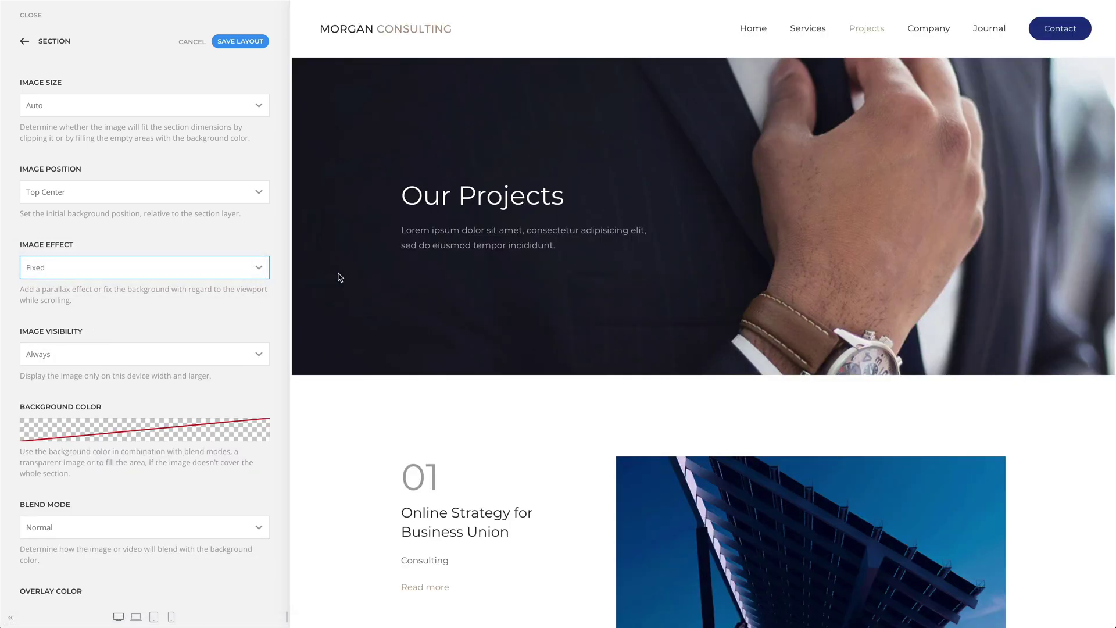
{"action": "scroll", "coordinate": [339, 276], "scroll_direction": "down", "scroll_amount": 2}
{"action": "scroll", "coordinate": [341, 277], "scroll_direction": "down", "scroll_amount": 3}
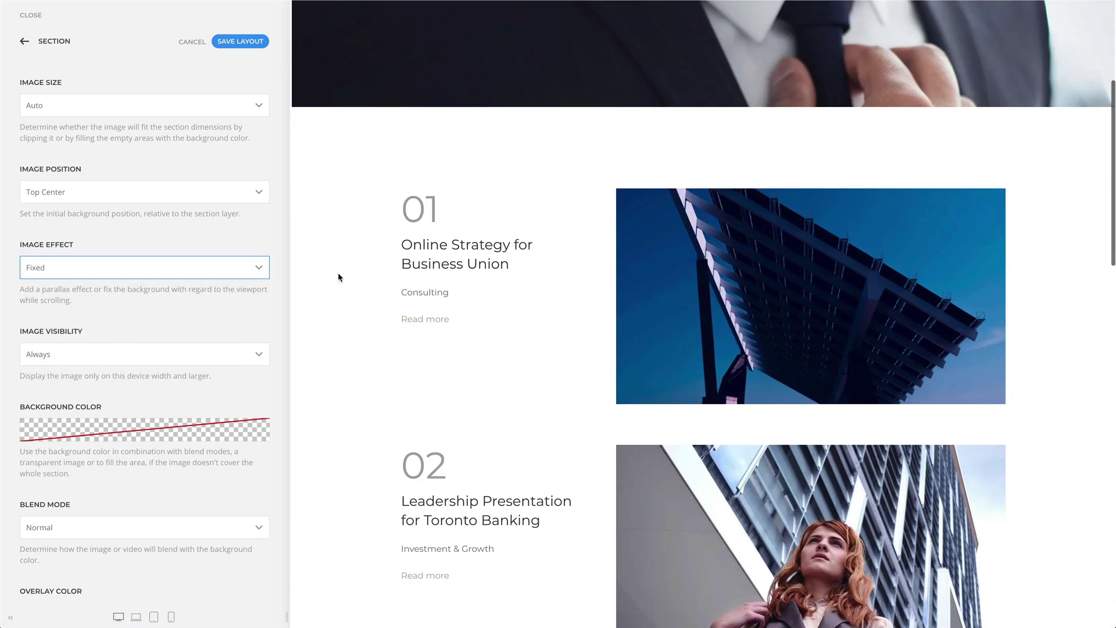
{"action": "scroll", "coordinate": [340, 278], "scroll_direction": "up", "scroll_amount": 2}
{"action": "scroll", "coordinate": [338, 277], "scroll_direction": "up", "scroll_amount": 3}
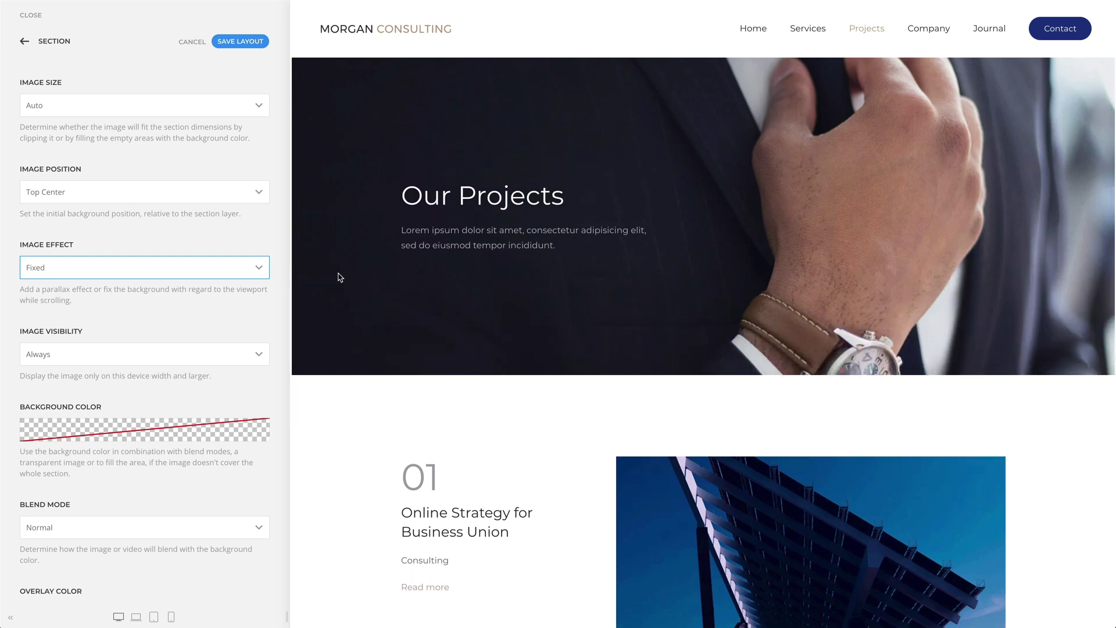
{"action": "left_click", "coordinate": [261, 268]}
- Set the image effect to None and the image size to Cover
{"action": "left_click", "coordinate": [253, 243]}
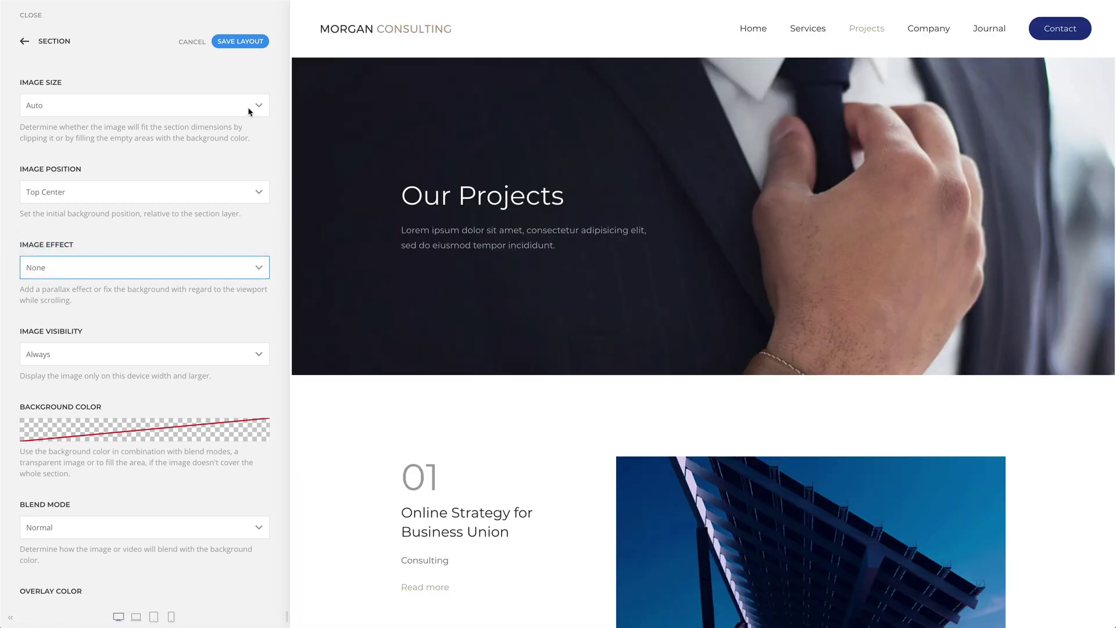
{"action": "left_click", "coordinate": [252, 105]}
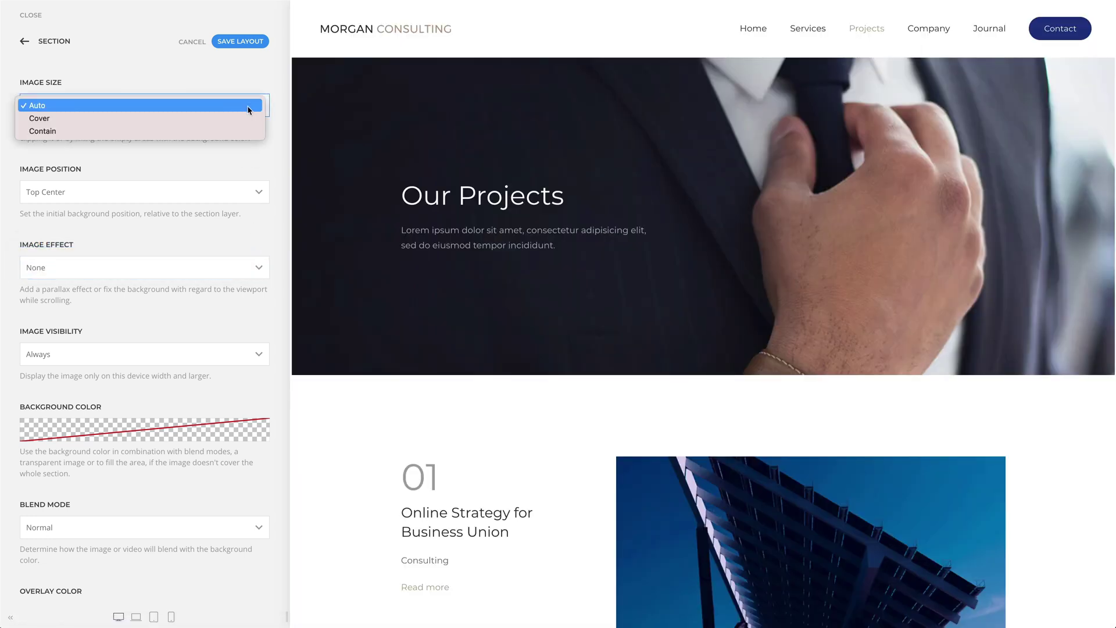
{"action": "left_click", "coordinate": [248, 117]}
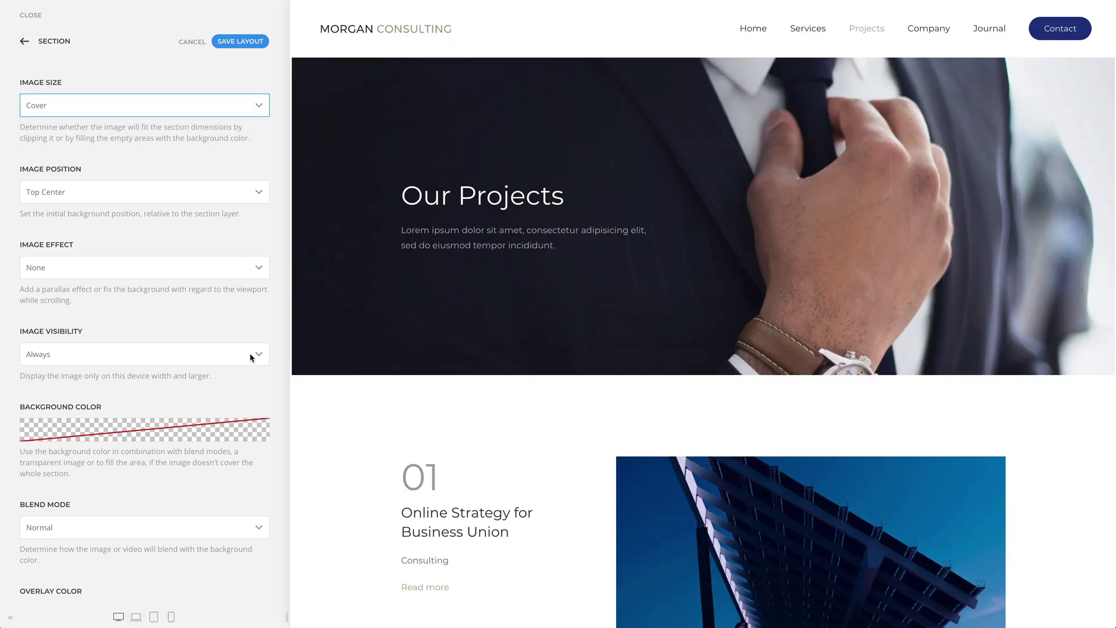
- Preview at phone width and set image visibility to Small (Phone Landscape)
{"action": "left_click", "coordinate": [251, 354]}
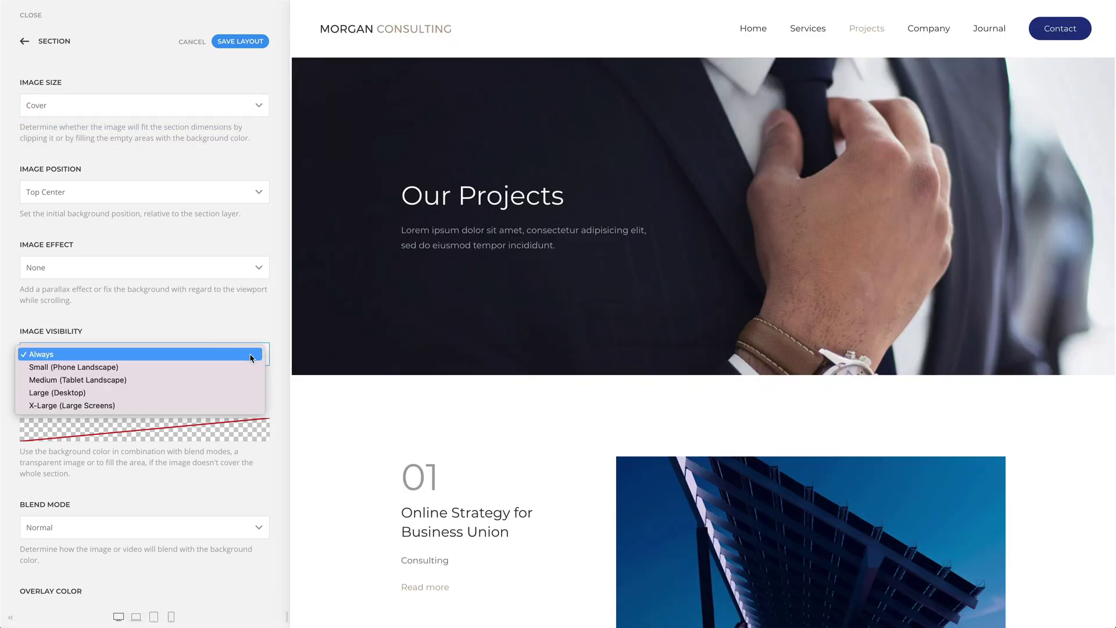
{"action": "left_click", "coordinate": [171, 617]}
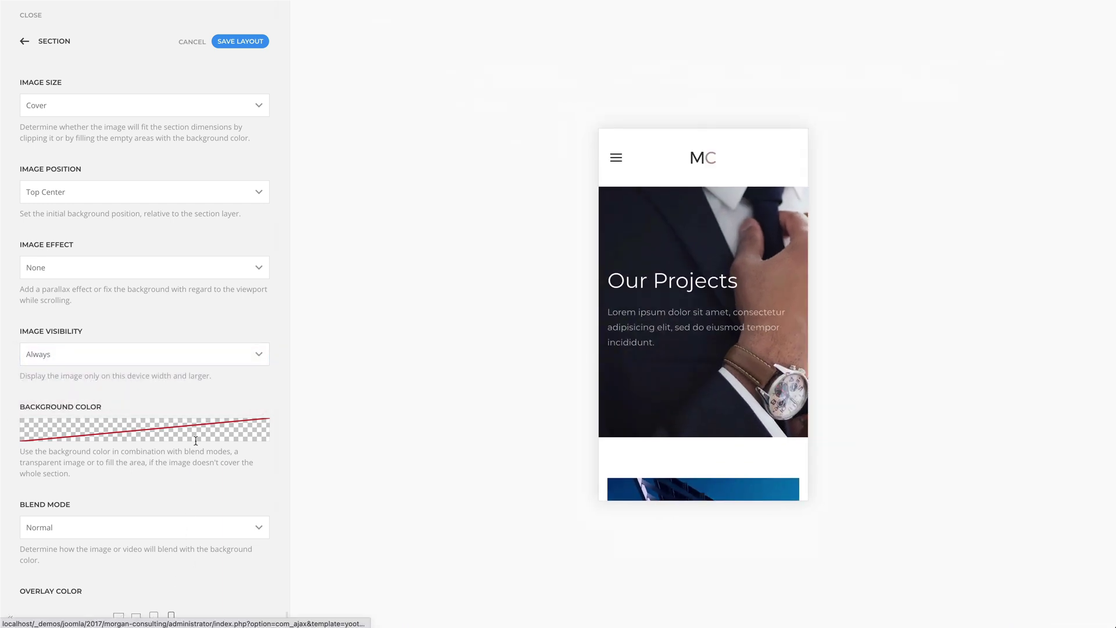
{"action": "left_click", "coordinate": [200, 354]}
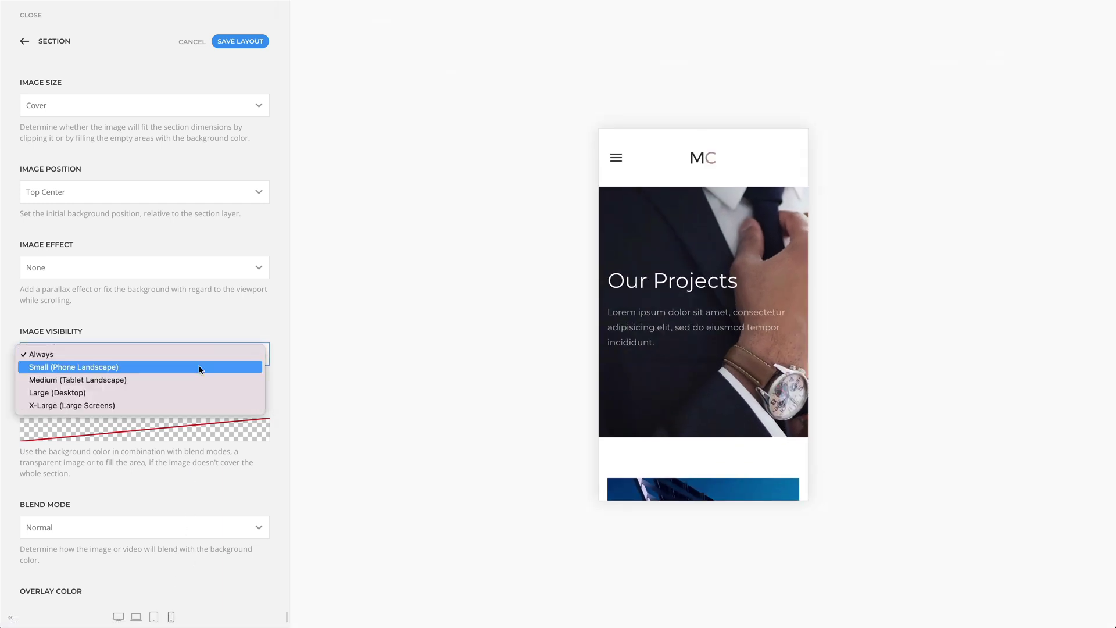
{"action": "left_click", "coordinate": [200, 367]}
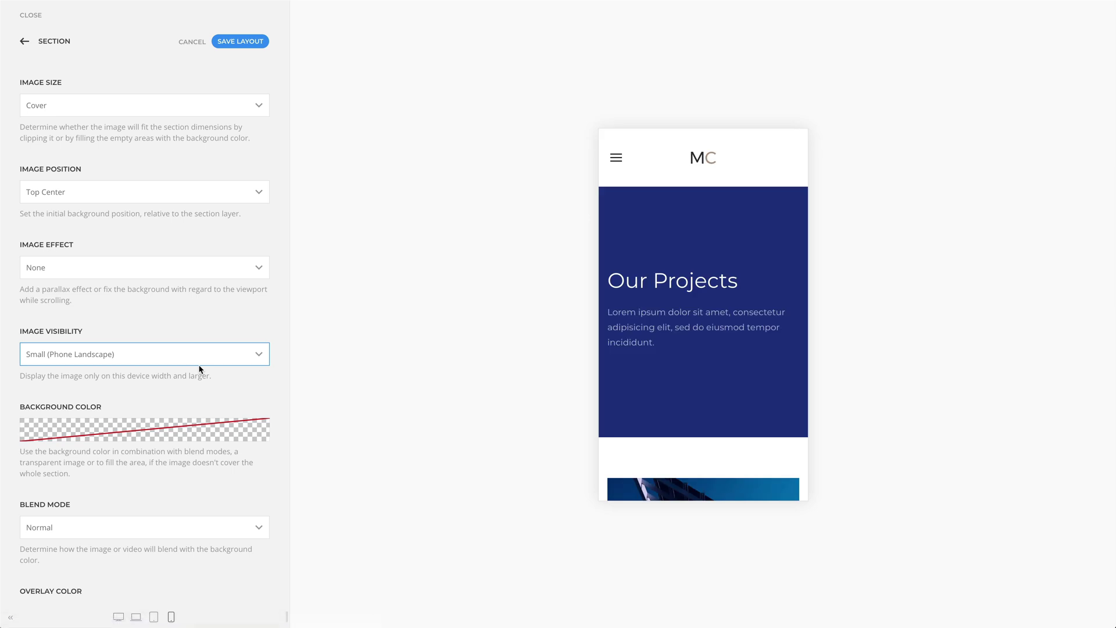
- In desktop preview, set the hero background colour to #749DF5 with Multiply blend mode
{"action": "left_click", "coordinate": [118, 617]}
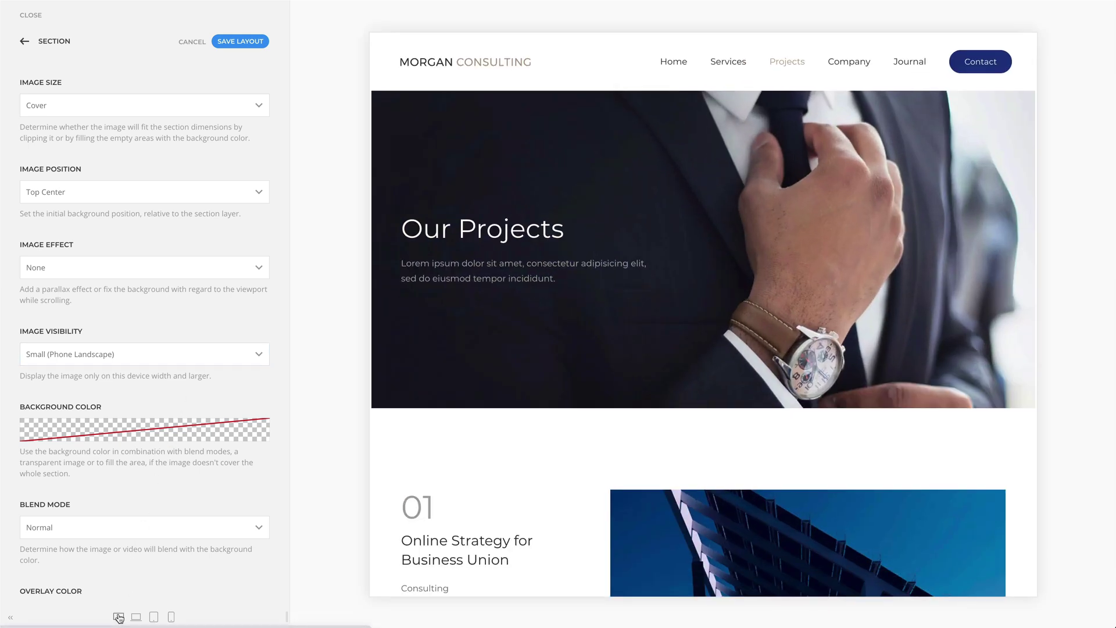
{"action": "scroll", "coordinate": [232, 501], "scroll_direction": "down", "scroll_amount": 2}
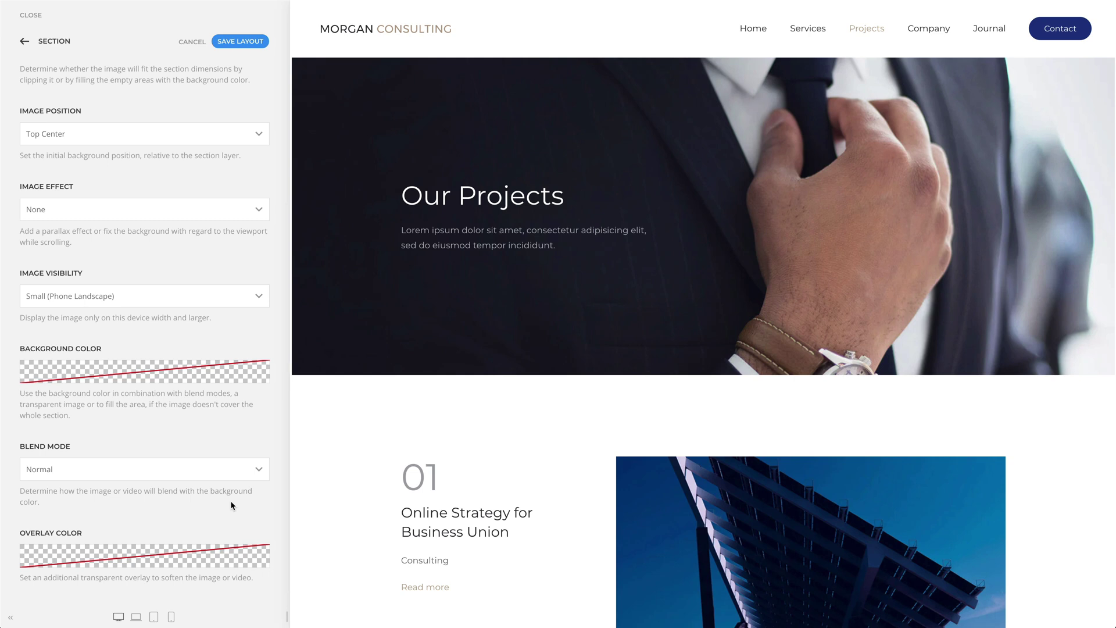
{"action": "left_click", "coordinate": [241, 379]}
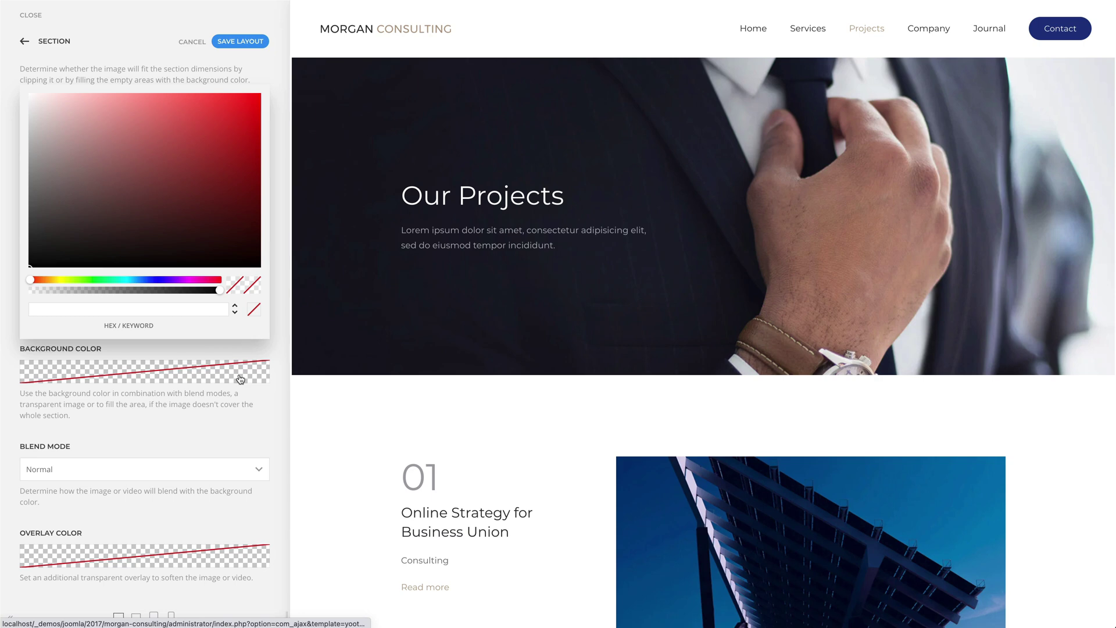
{"action": "left_click", "coordinate": [148, 282]}
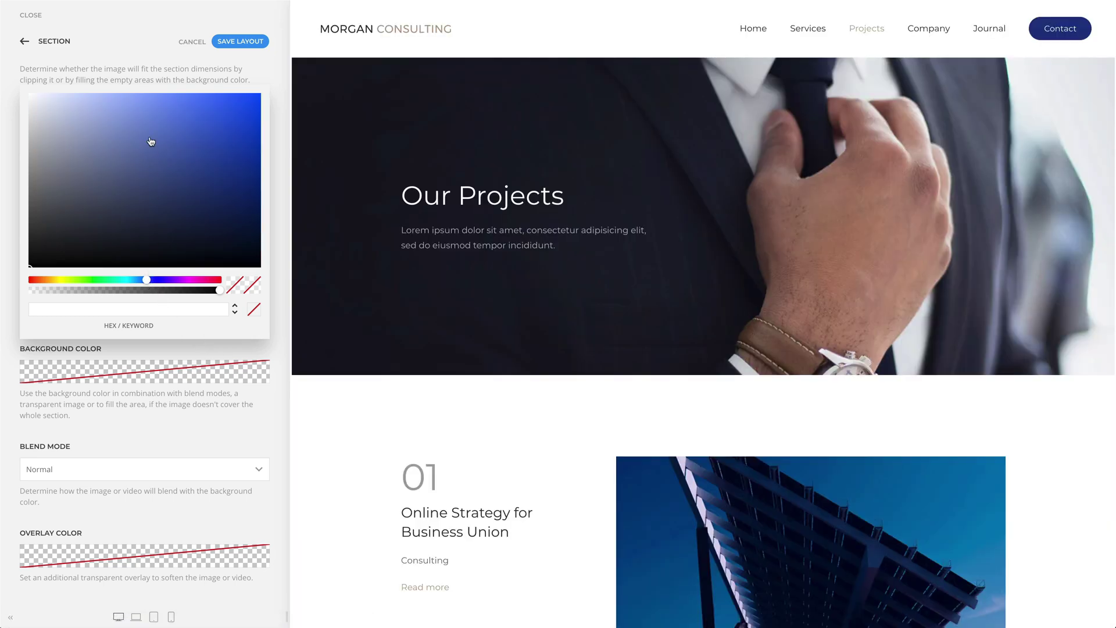
{"action": "left_click", "coordinate": [151, 104]}
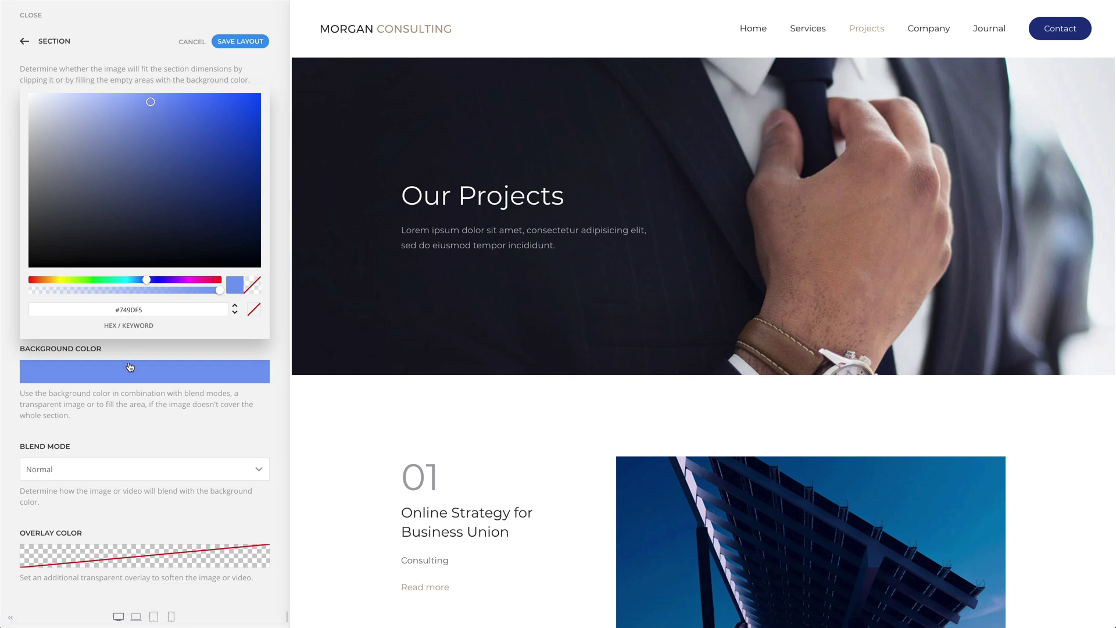
{"action": "left_click", "coordinate": [128, 463]}
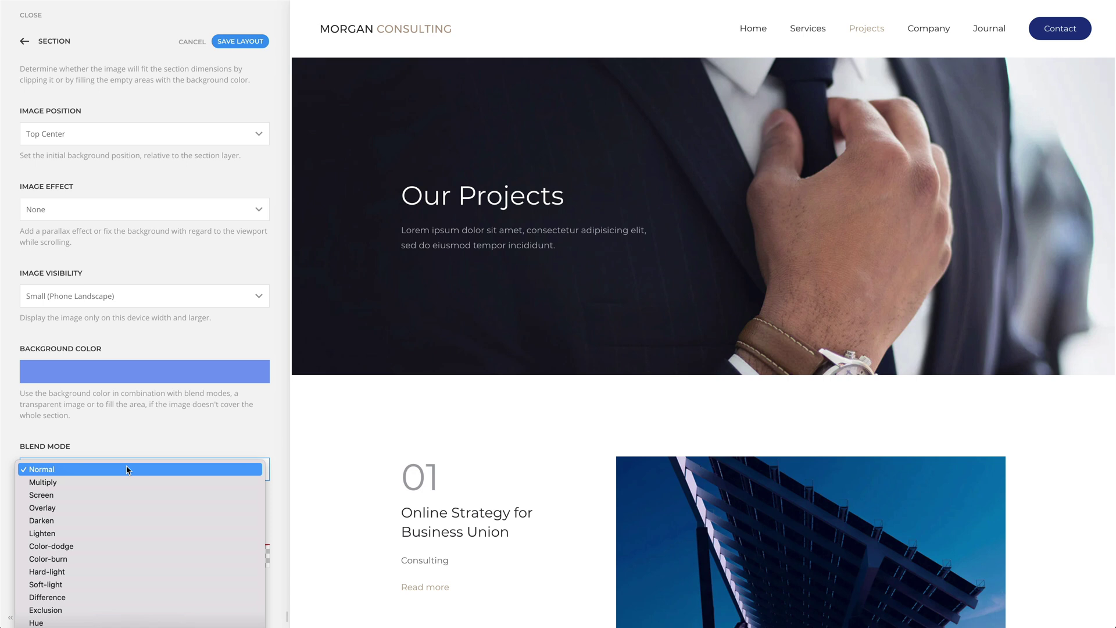
{"action": "left_click", "coordinate": [127, 480]}
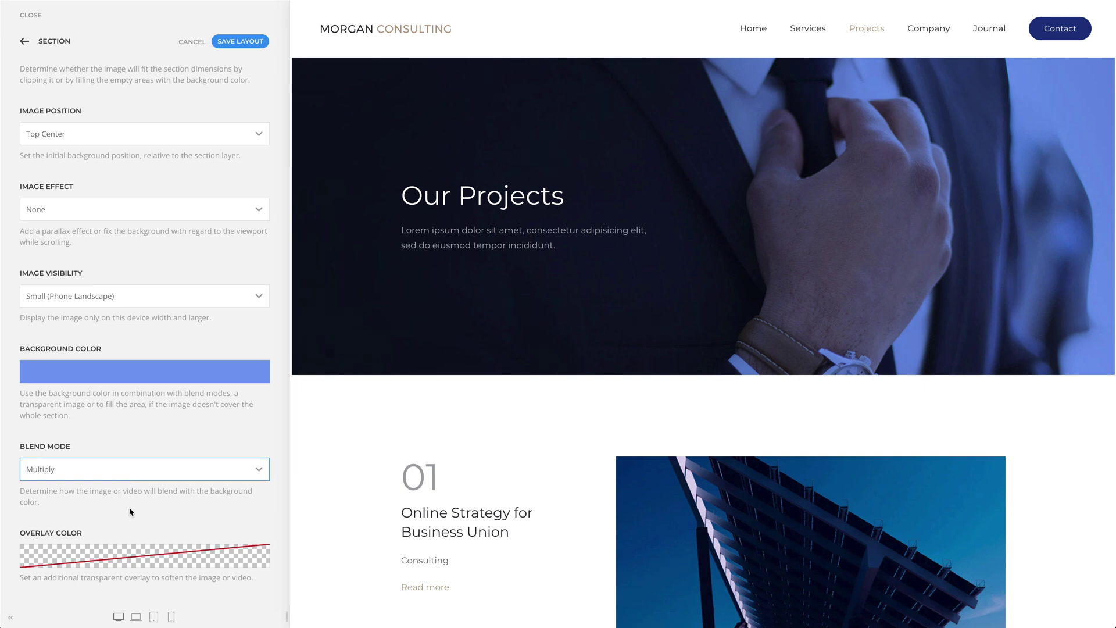
- Set the overlay colour to navy #222E6E and lower its alpha to about half (#222E6E85)
{"action": "left_click", "coordinate": [134, 554]}
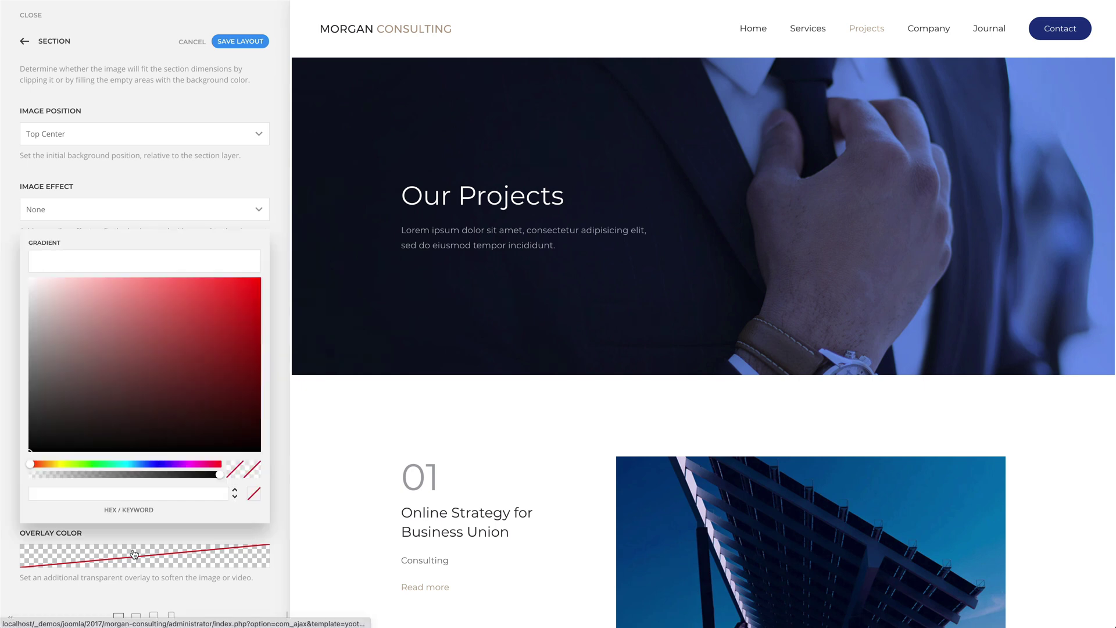
{"action": "left_click", "coordinate": [152, 464]}
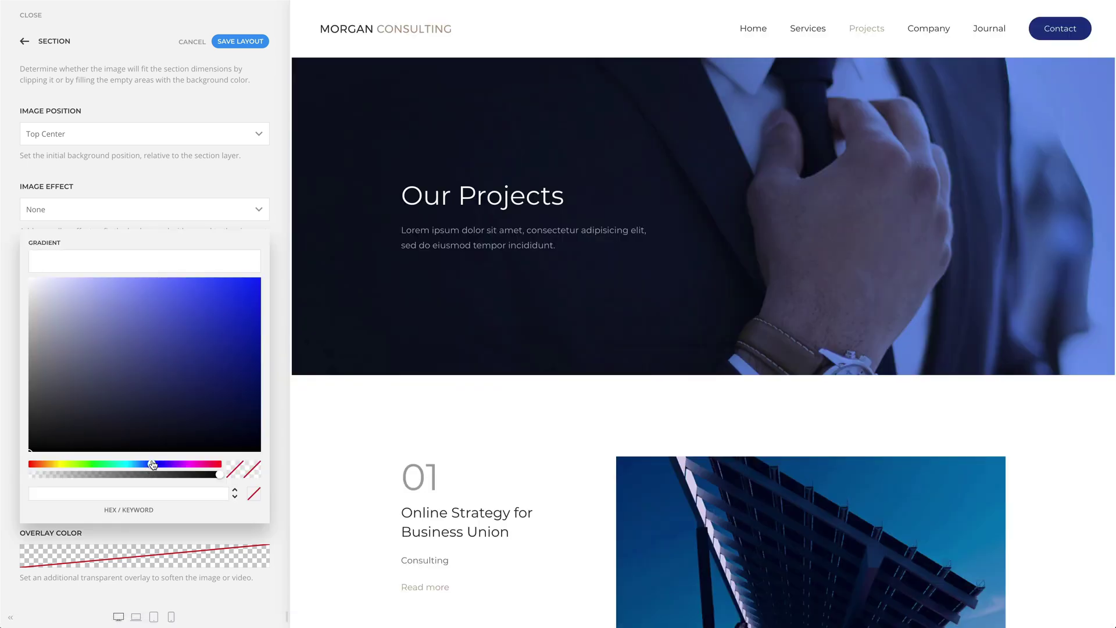
{"action": "left_click", "coordinate": [189, 379]}
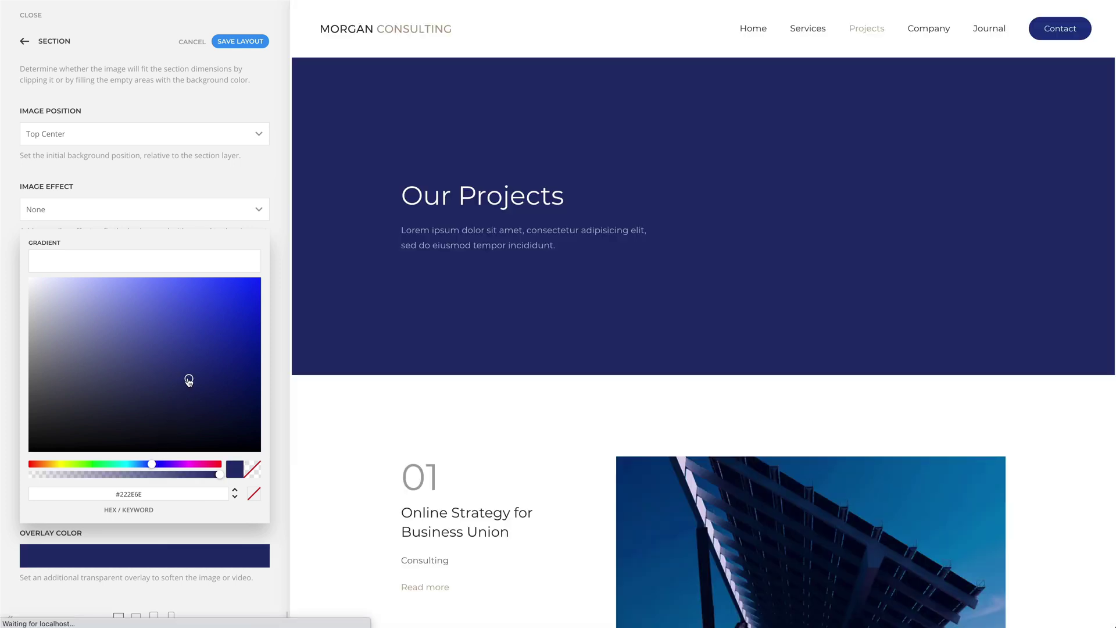
{"action": "left_click", "coordinate": [129, 474]}
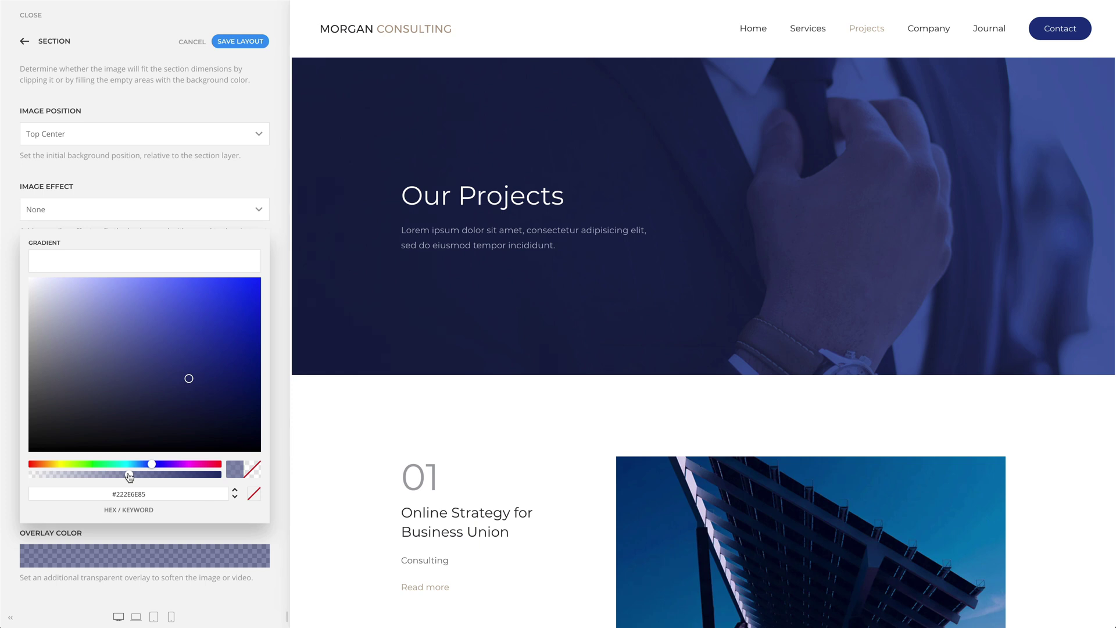
- Delete the hero photo and pick projects-hero-video.mp4 from a 'vid' media search
{"action": "left_click", "coordinate": [45, 42]}
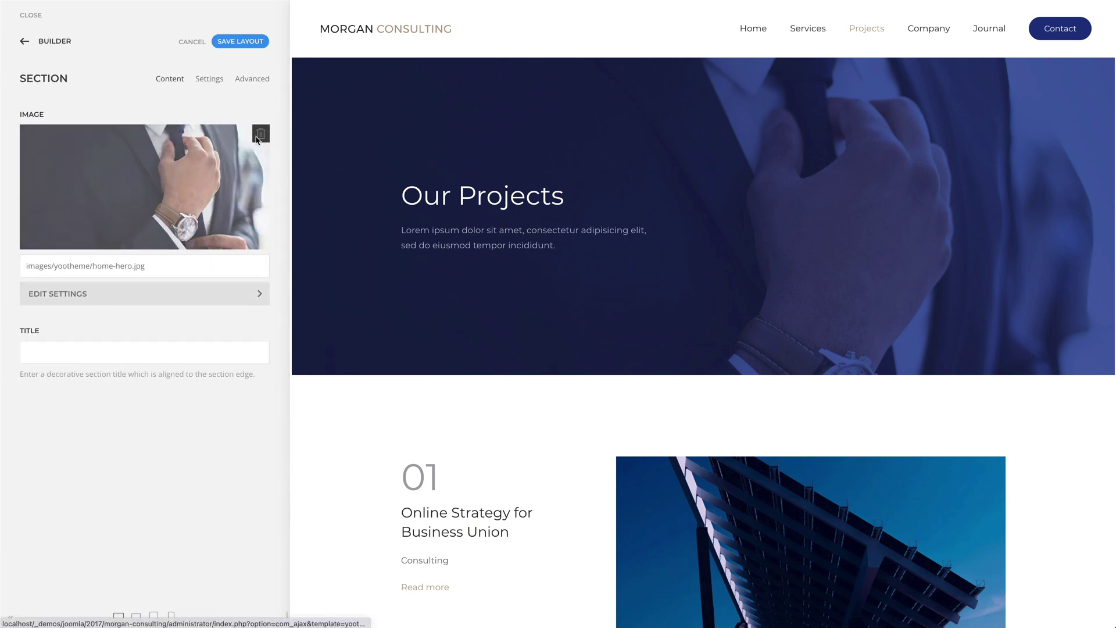
{"action": "left_click", "coordinate": [257, 135]}
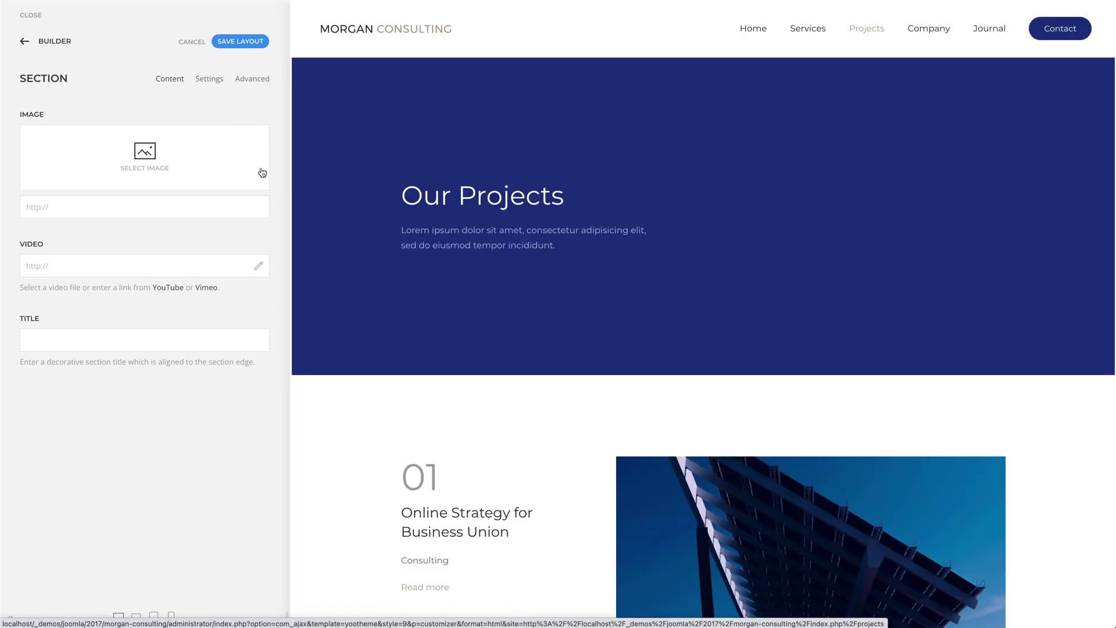
{"action": "left_click", "coordinate": [260, 266]}
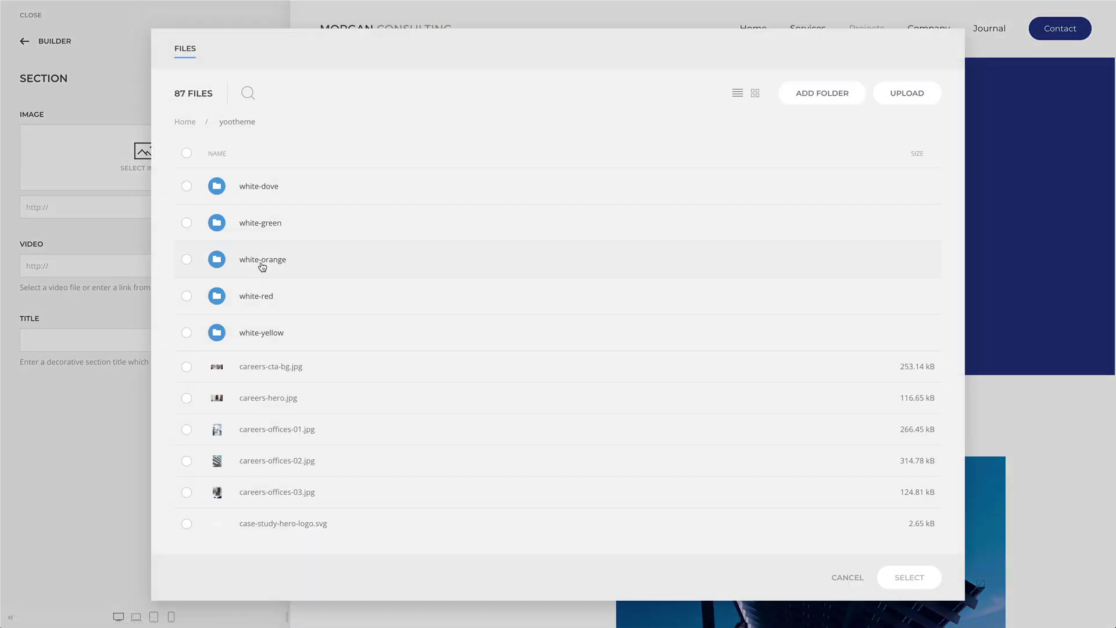
{"action": "type", "text": "vid"}
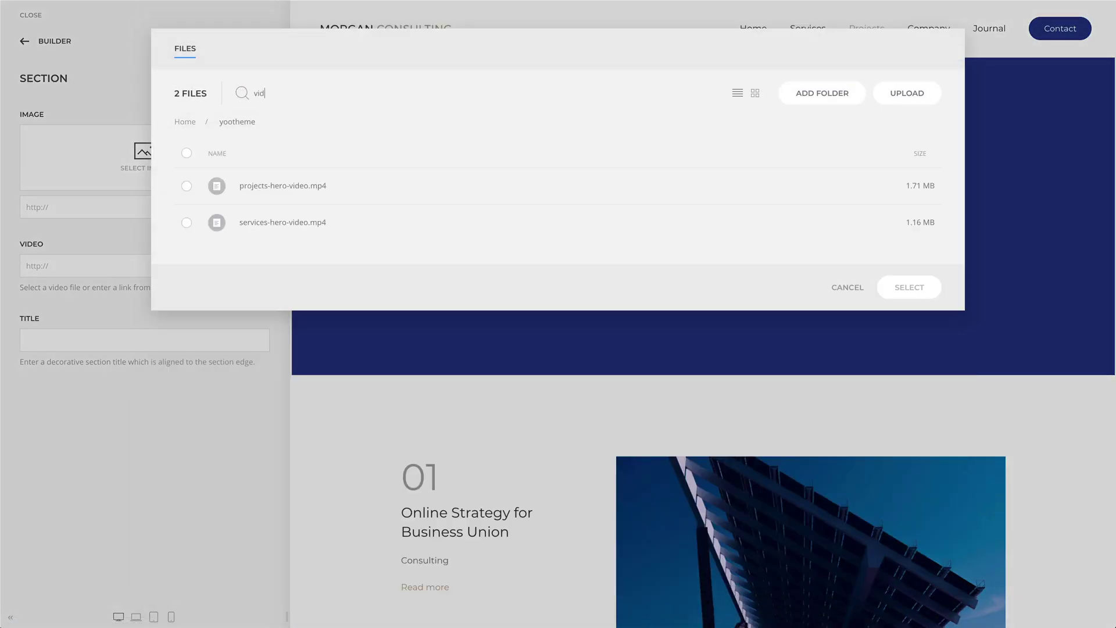
{"action": "left_click", "coordinate": [485, 191]}
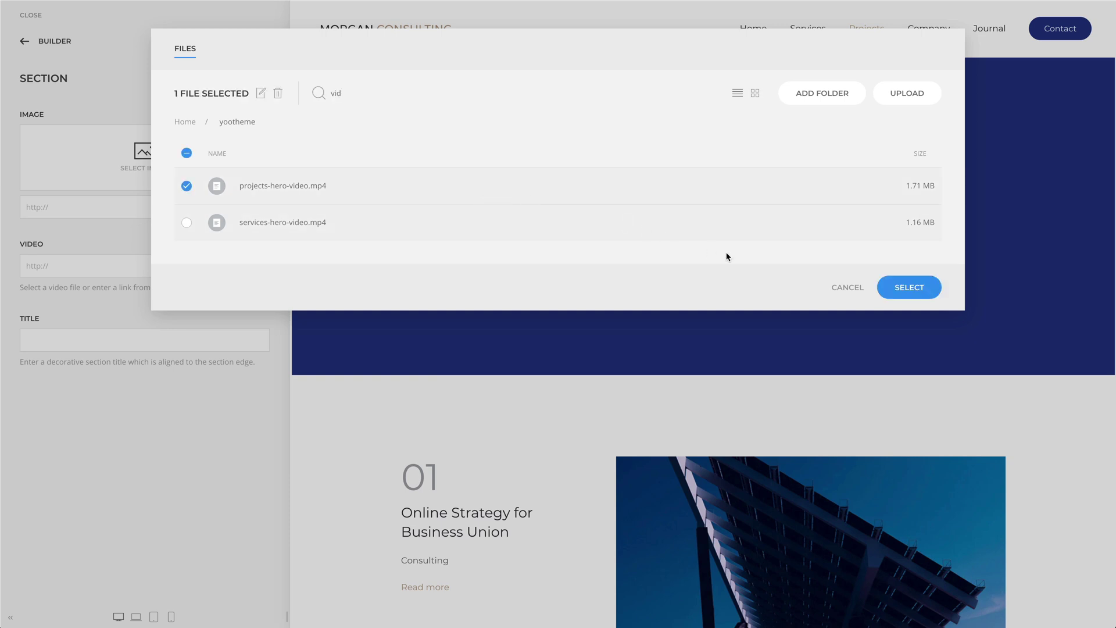
- Confirm projects-hero-video.mp4 as the hero background and open its video settings
{"action": "left_click", "coordinate": [892, 287]}
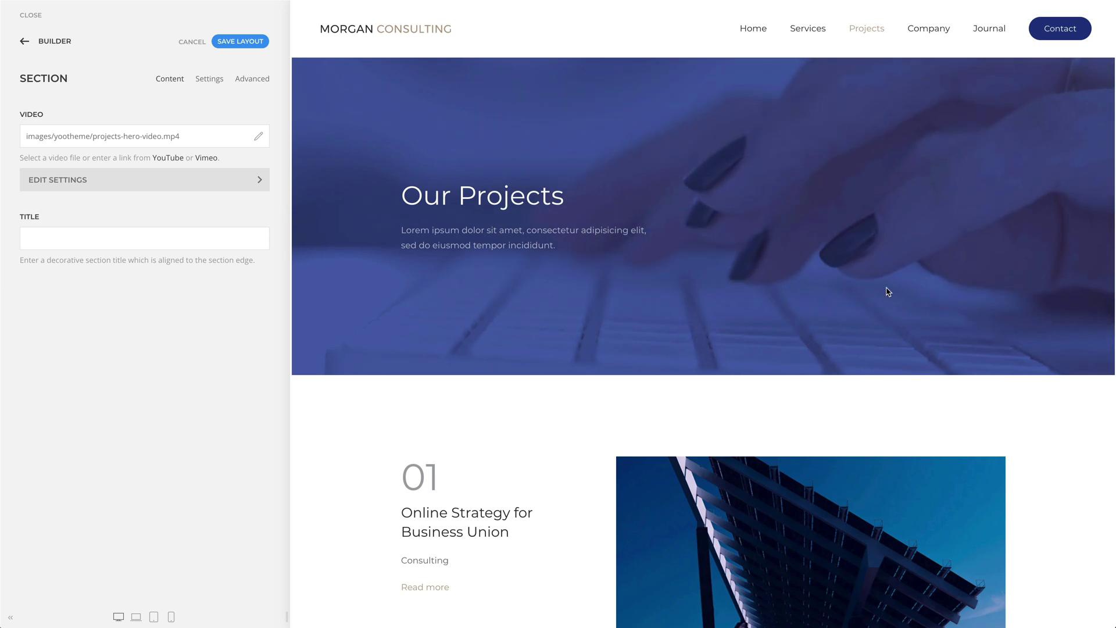
{"action": "left_click", "coordinate": [251, 179]}
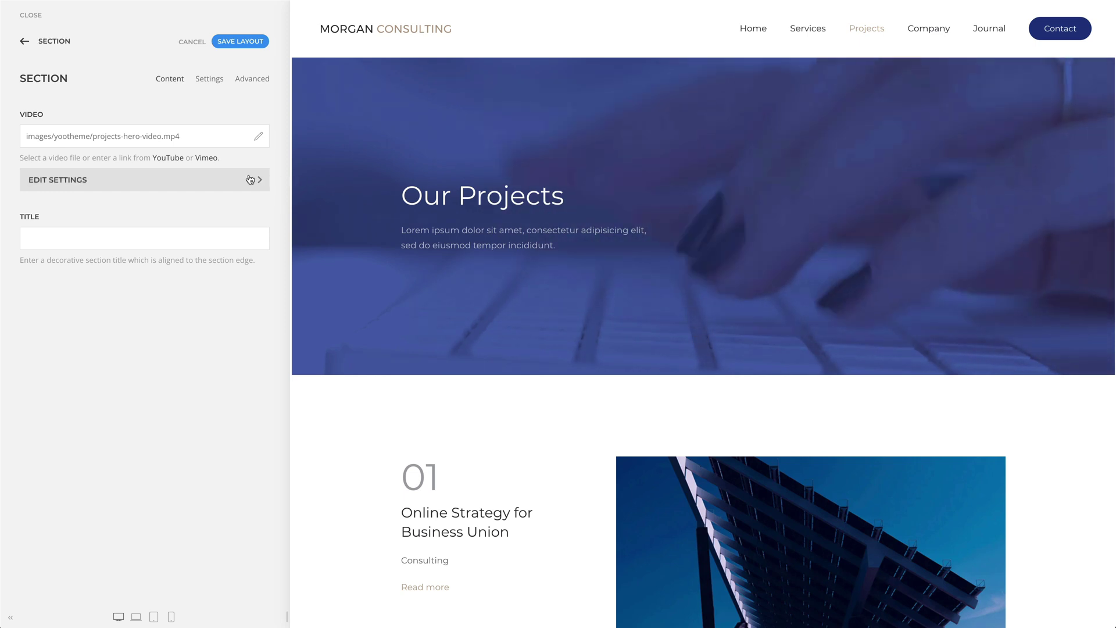